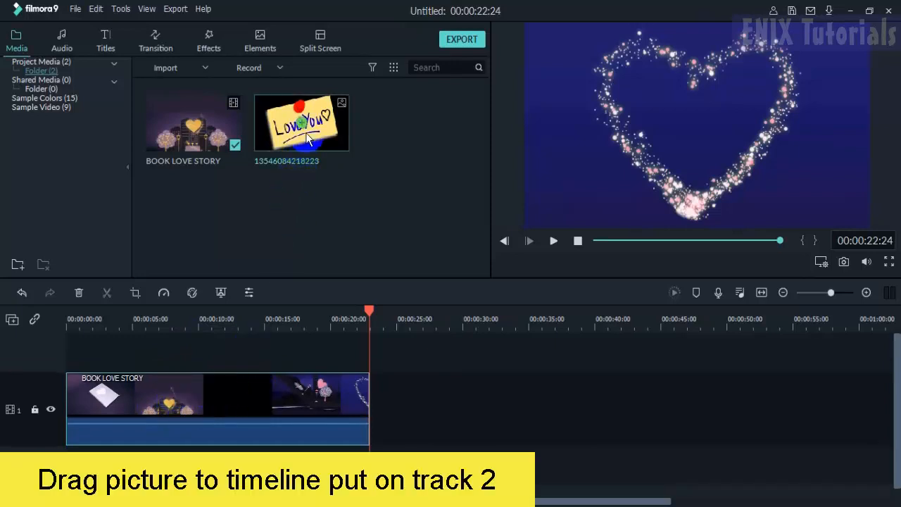
# Step: Place the Love You picture on track 2 and move it to start at about 6 seconds, where the sparkling heart is drawn
pyautogui.moveTo(310, 130); pyautogui.dragTo(170, 353)
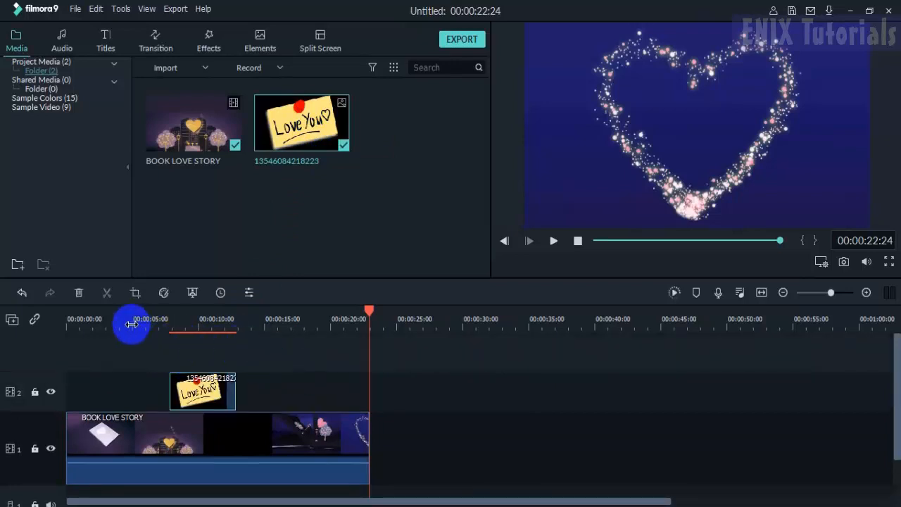
pyautogui.click(71, 320)
pyautogui.moveTo(72, 313); pyautogui.dragTo(56, 316)
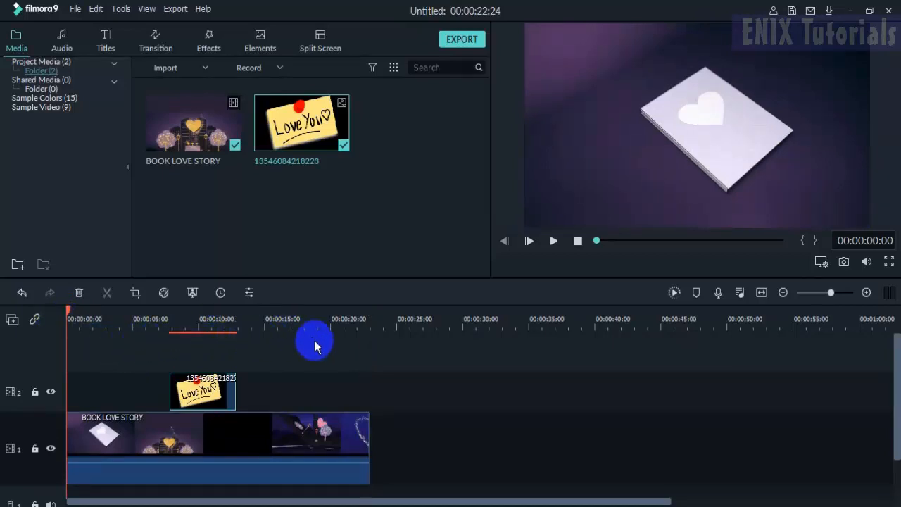
pyautogui.click(554, 241)
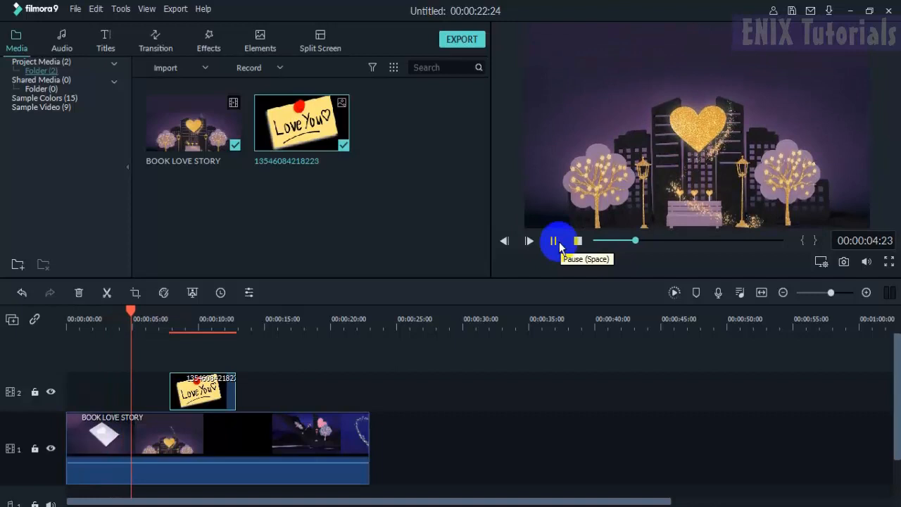
pyautogui.click(555, 241)
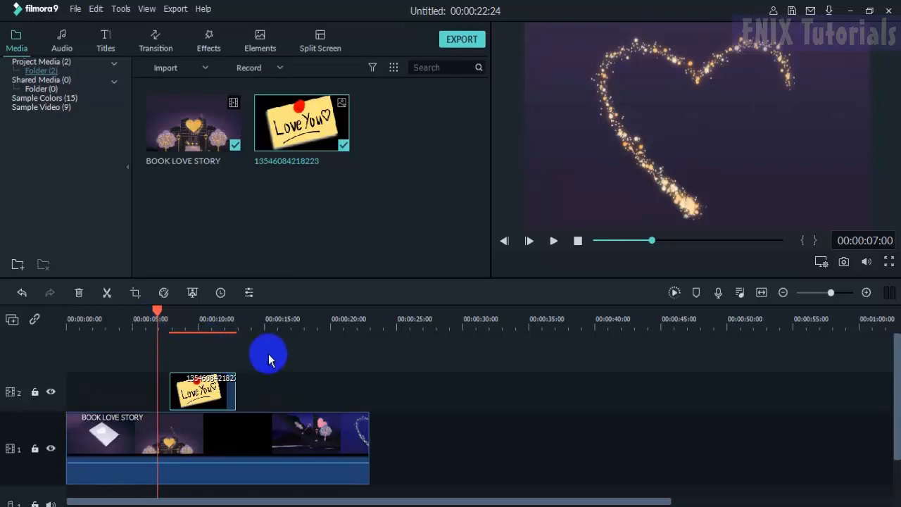
pyautogui.scroll(5, 152, 327)
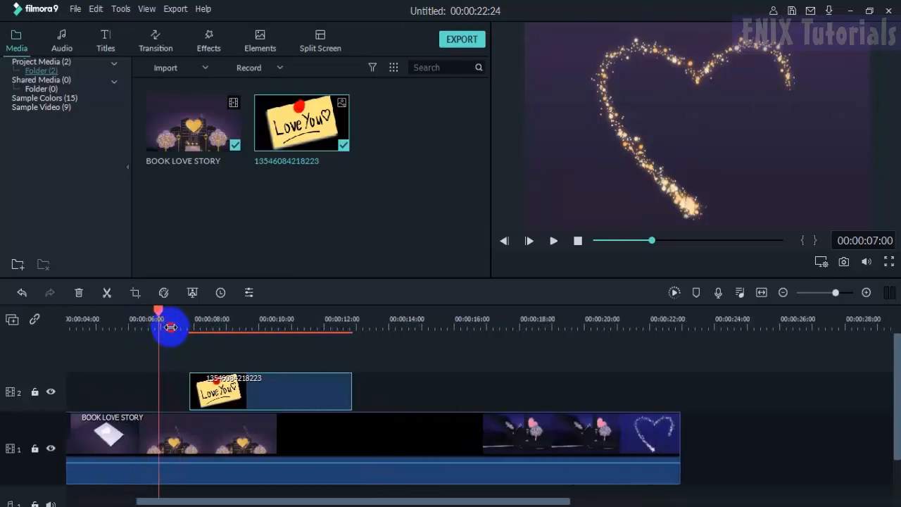
pyautogui.moveTo(252, 389); pyautogui.dragTo(183, 389)
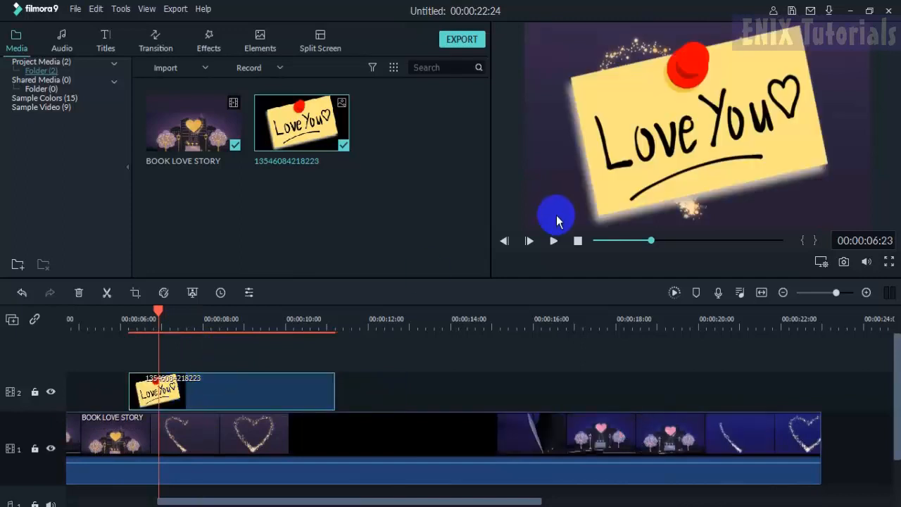
# Step: Shrink the Love You picture in the preview and position it inside the sparkling heart
pyautogui.click(682, 131)
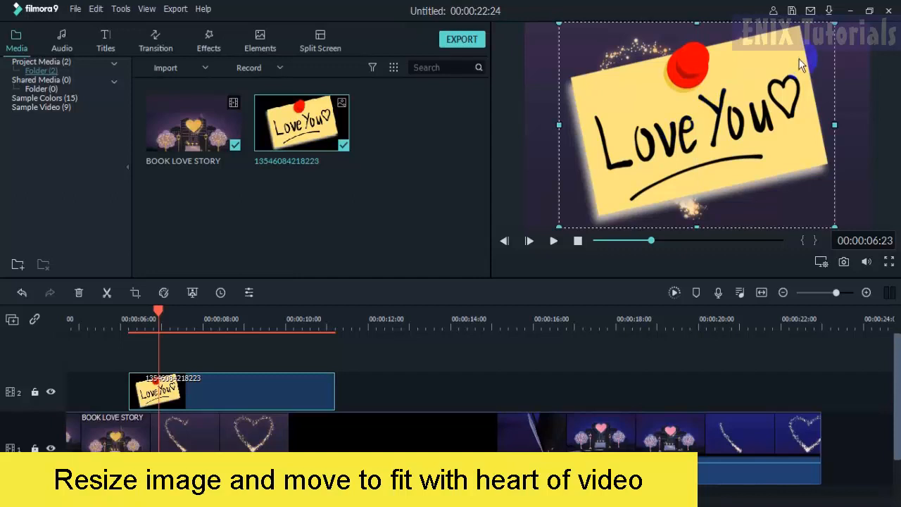
pyautogui.moveTo(559, 23); pyautogui.dragTo(684, 118)
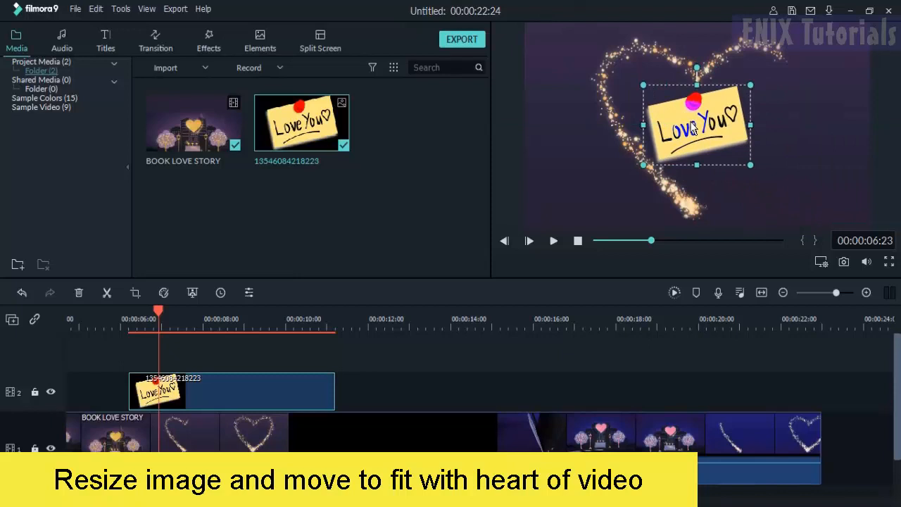
pyautogui.moveTo(158, 315); pyautogui.dragTo(198, 322)
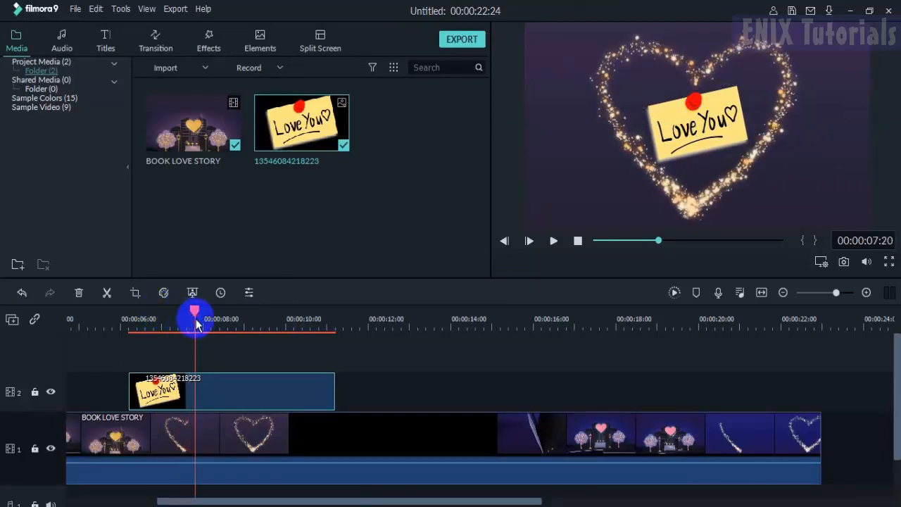
pyautogui.click(696, 144)
pyautogui.moveTo(647, 85); pyautogui.dragTo(652, 88)
pyautogui.moveTo(671, 124); pyautogui.dragTo(669, 110)
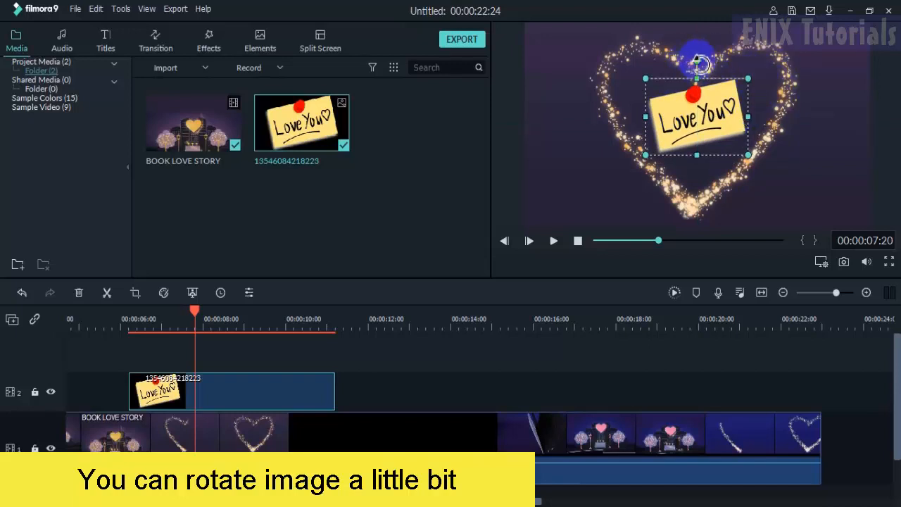
# Step: Rotate the picture slightly clockwise and nudge it up and left to centre it in the heart
pyautogui.moveTo(702, 63); pyautogui.dragTo(722, 70)
pyautogui.moveTo(717, 106)
pyautogui.mouseDown()
pyautogui.moveTo(712, 118)
pyautogui.moveTo(721, 108)
pyautogui.moveTo(720, 120)
pyautogui.mouseUp()
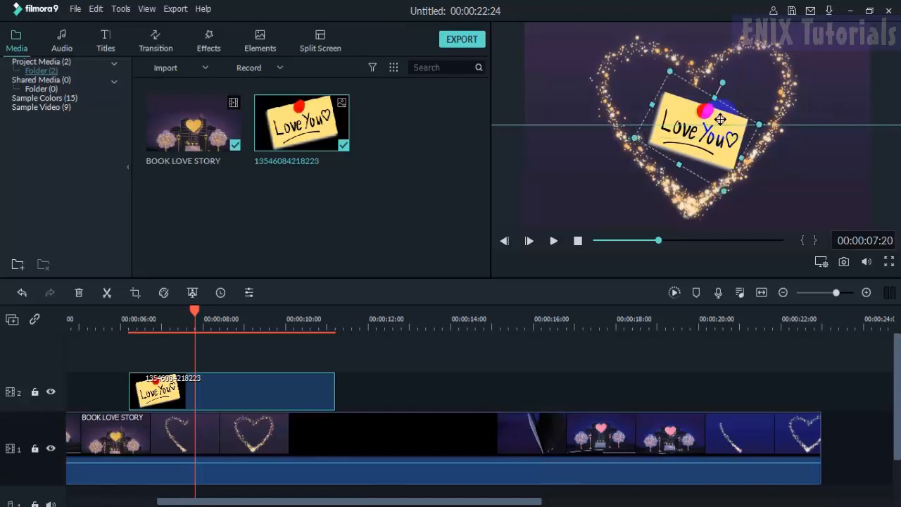
pyautogui.press('Up')
pyautogui.press('Up')
pyautogui.press('Up')
pyautogui.press('Up')
pyautogui.press('Up')
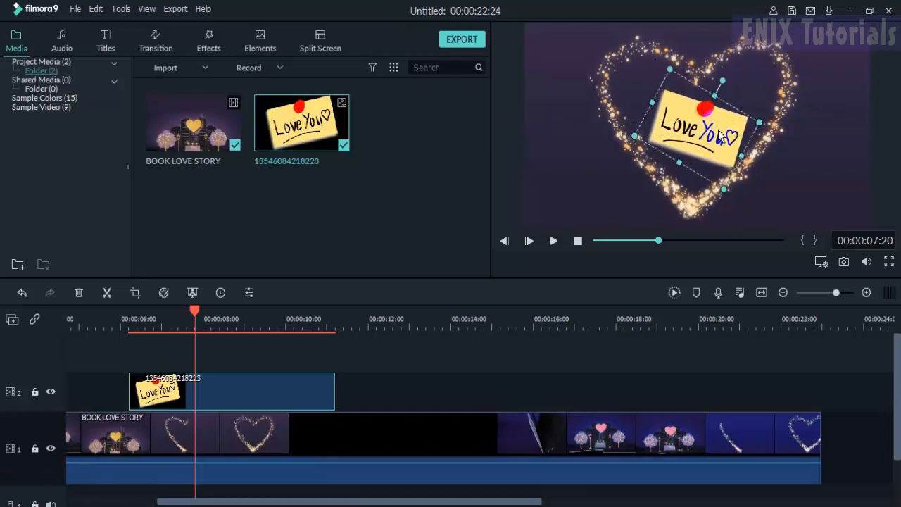
pyautogui.press('Left')
pyautogui.press('Left')
pyautogui.click(783, 152)
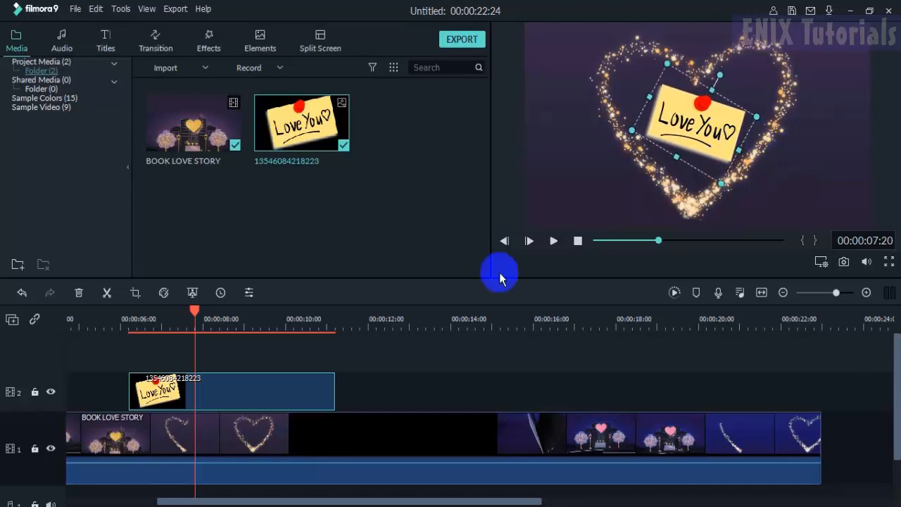
# Step: Trim the end of the picture clip on track 2 to 00:00:09:00
pyautogui.click(222, 356)
pyautogui.moveTo(195, 317)
pyautogui.mouseDown()
pyautogui.moveTo(120, 316)
pyautogui.moveTo(253, 329)
pyautogui.moveTo(245, 331)
pyautogui.mouseUp()
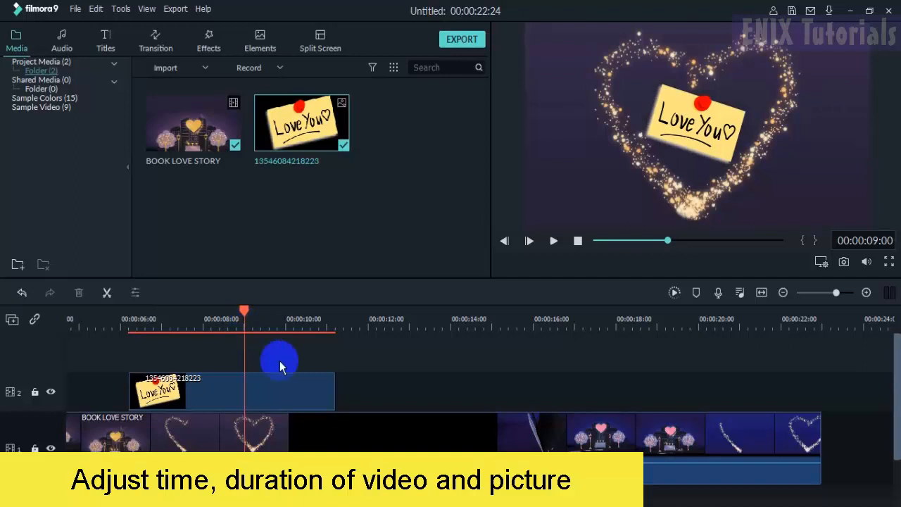
pyautogui.click(333, 381)
pyautogui.moveTo(334, 381); pyautogui.dragTo(245, 381)
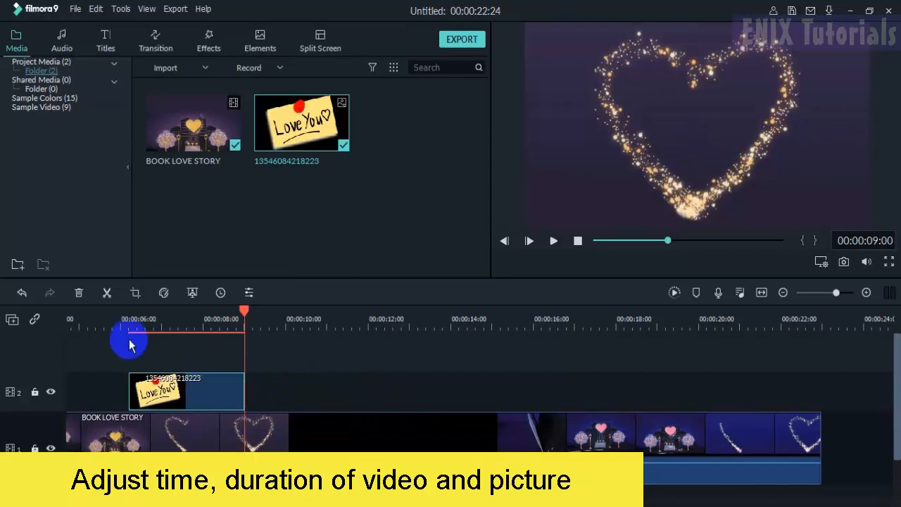
# Step: Play the section from just before the picture clip to check its timing against the heart
pyautogui.click(132, 320)
pyautogui.moveTo(135, 320); pyautogui.dragTo(109, 318)
pyautogui.click(553, 242)
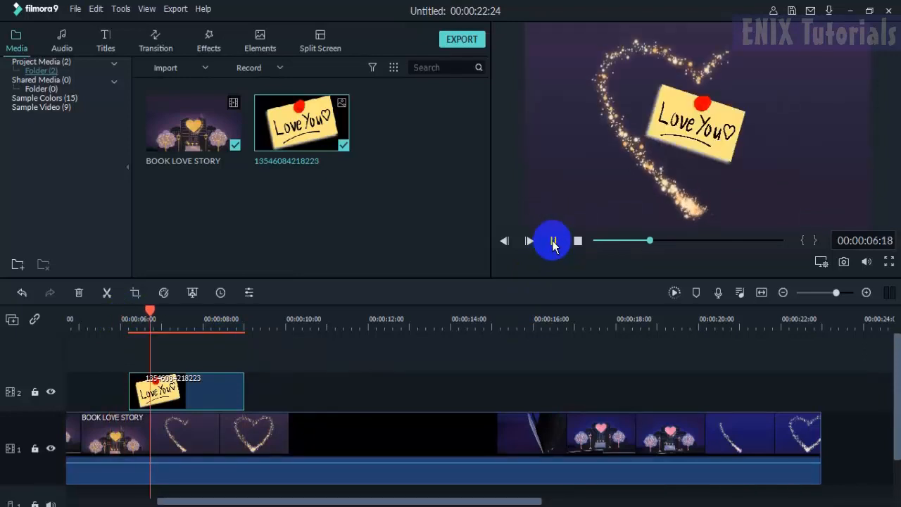
pyautogui.click(554, 243)
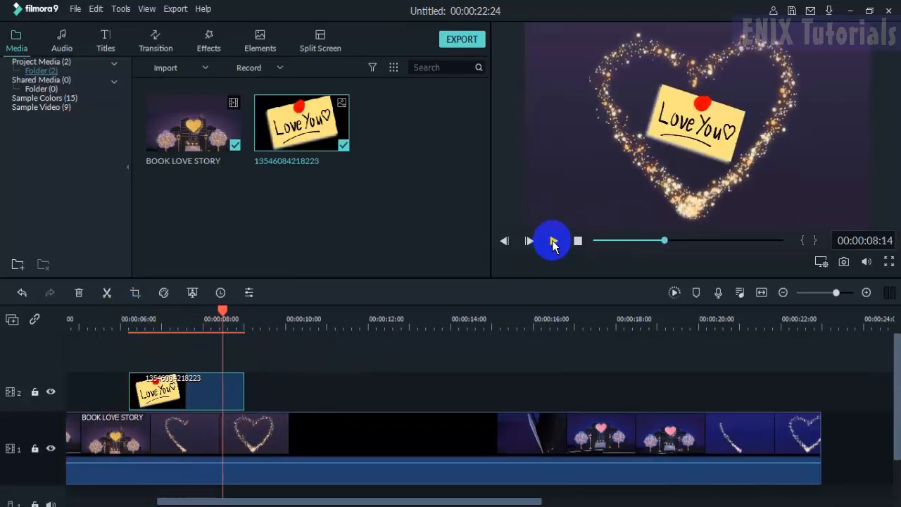
# Step: Lower the picture clip's opacity to 62.41%
pyautogui.doubleClick(202, 395)
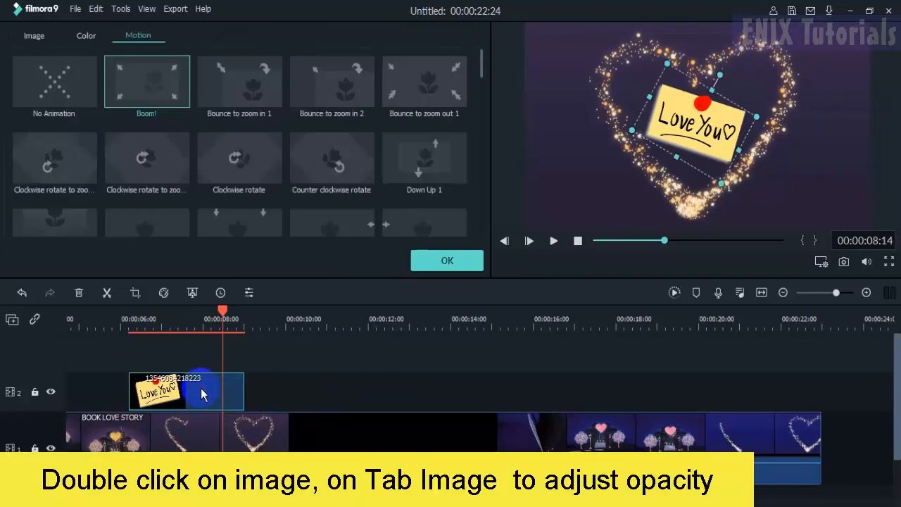
pyautogui.click(35, 36)
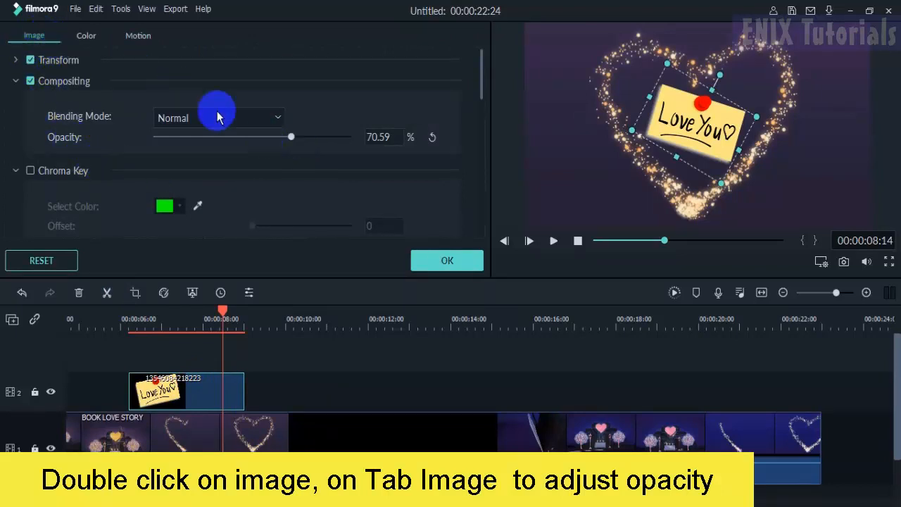
pyautogui.moveTo(292, 135); pyautogui.dragTo(269, 139)
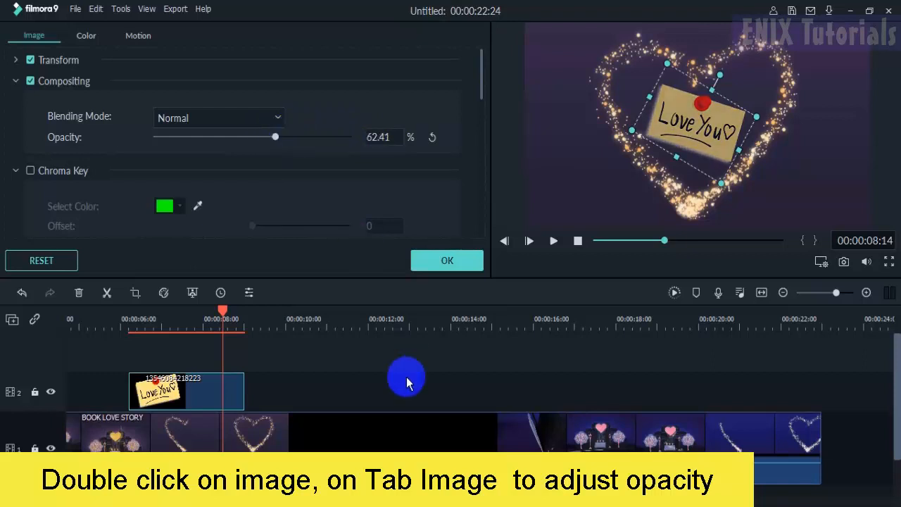
pyautogui.click(328, 377)
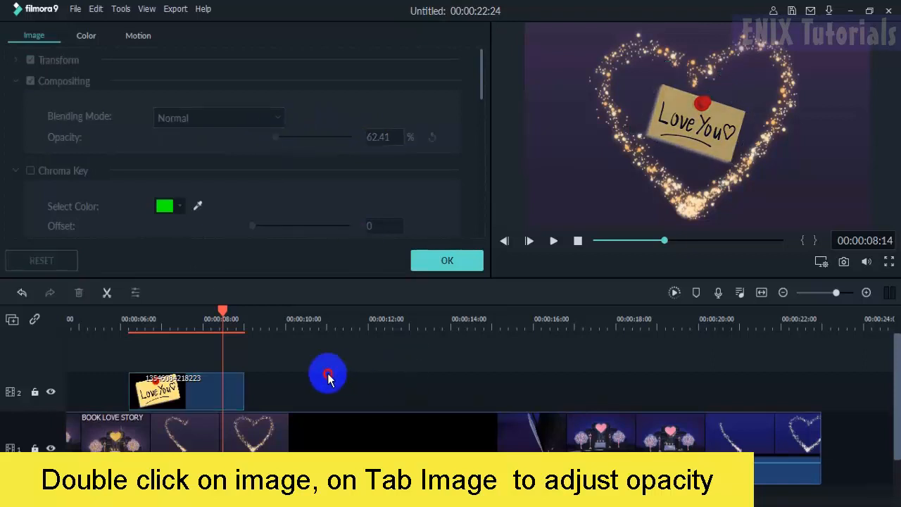
pyautogui.click(420, 265)
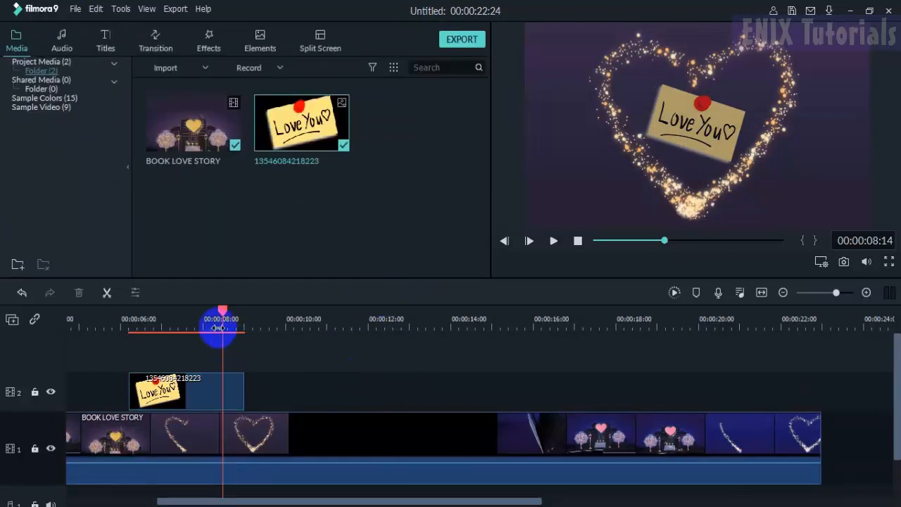
# Step: Play back the picture section to review the reduced opacity
pyautogui.moveTo(222, 310); pyautogui.dragTo(89, 316)
pyautogui.click(553, 241)
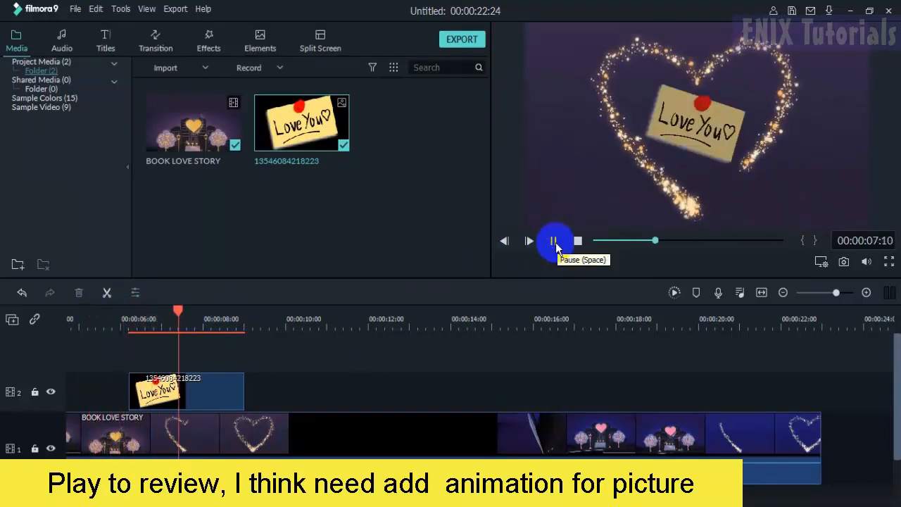
pyautogui.click(555, 242)
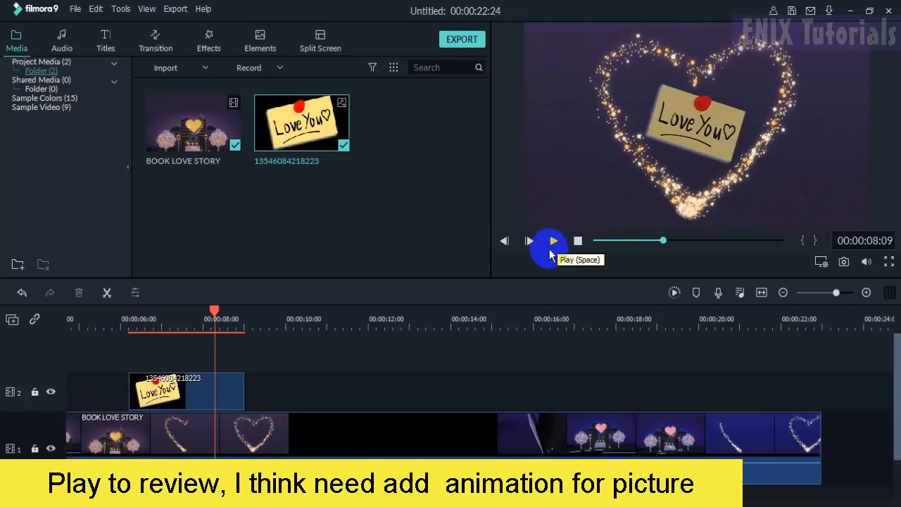
# Step: Try rotating motion presets on the picture clip and settle on the Boom! animation
pyautogui.click(227, 395)
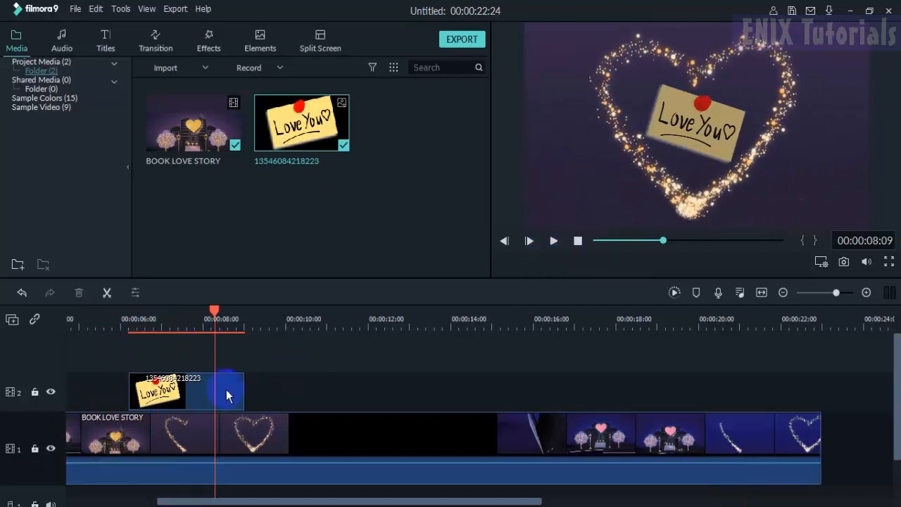
pyautogui.doubleClick(188, 391)
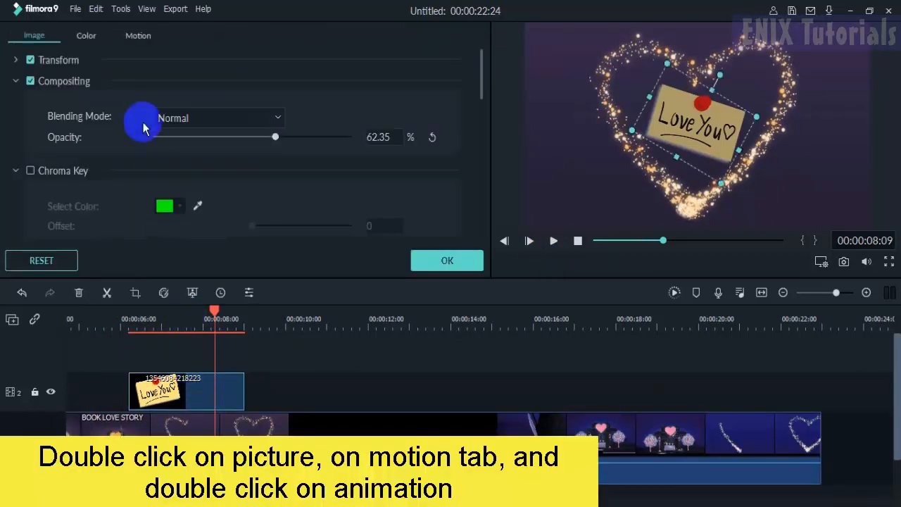
pyautogui.click(139, 37)
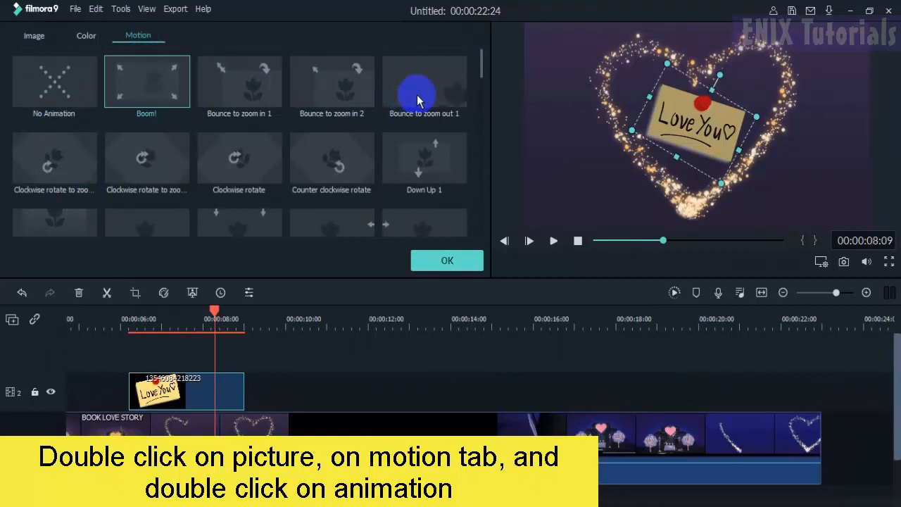
pyautogui.doubleClick(159, 159)
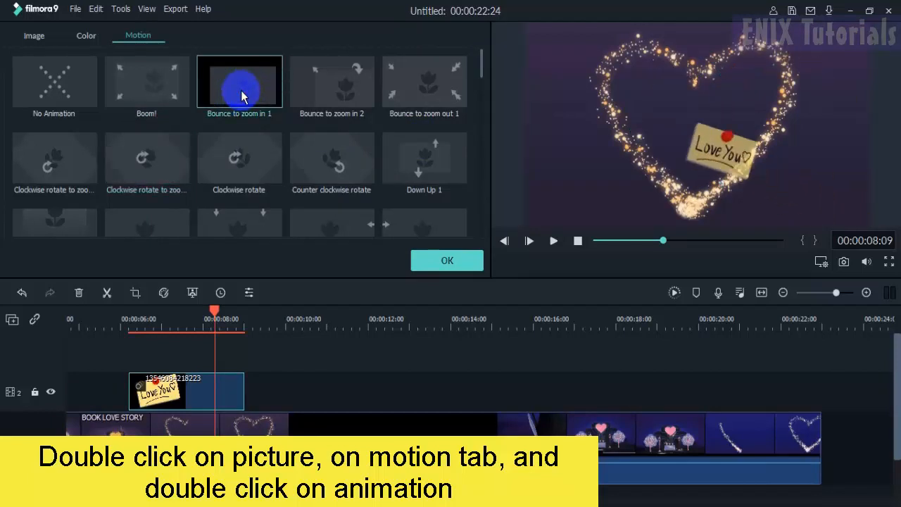
pyautogui.doubleClick(319, 150)
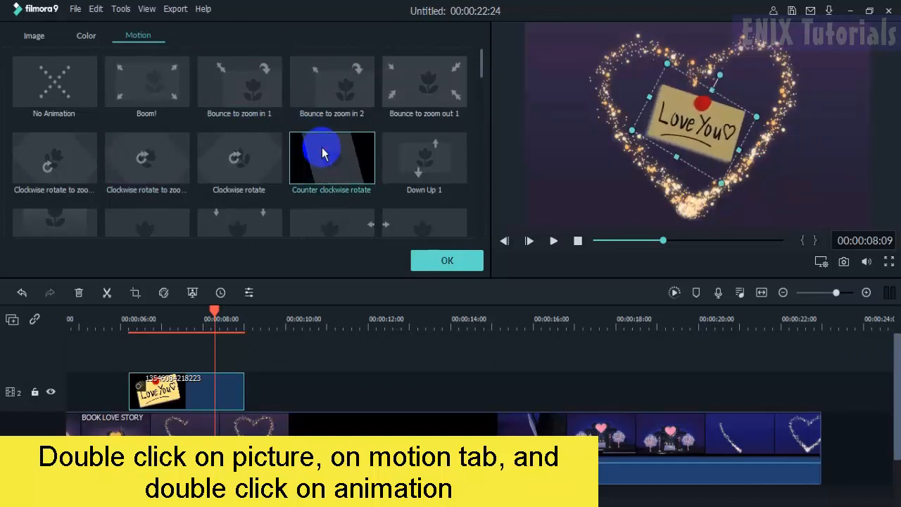
pyautogui.doubleClick(163, 86)
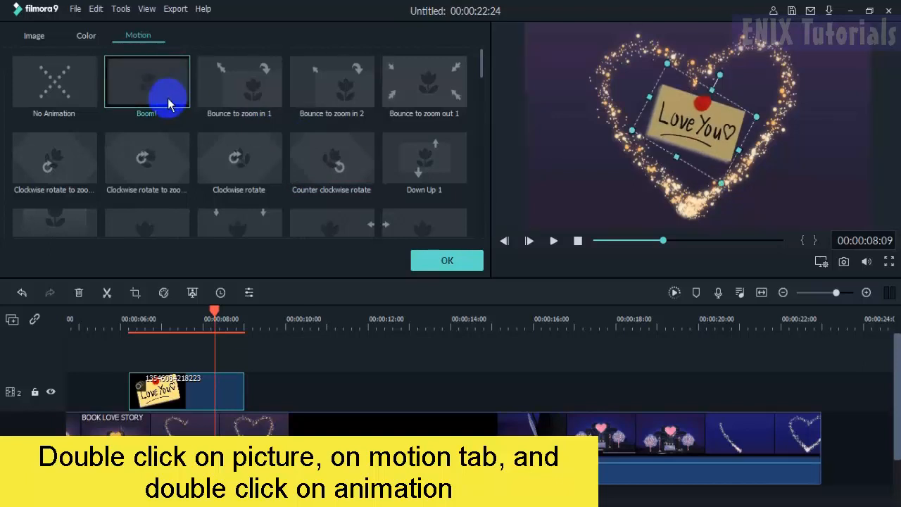
pyautogui.click(447, 260)
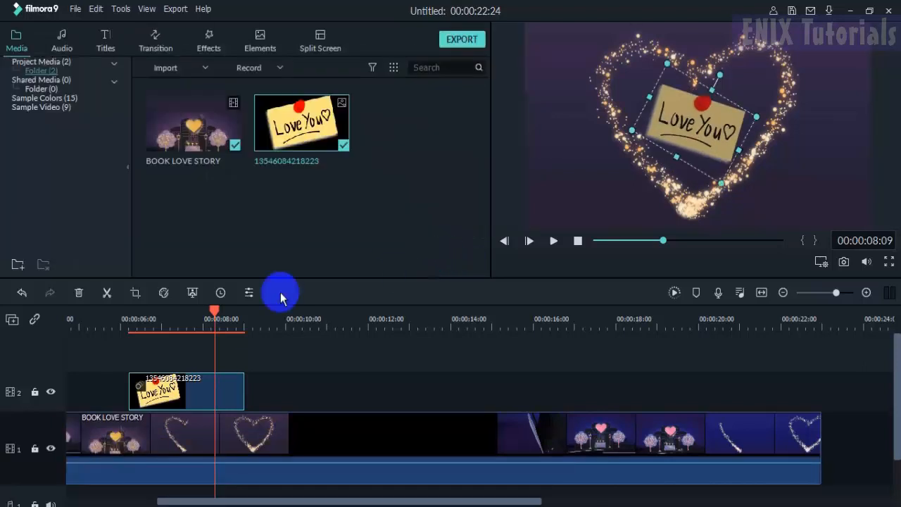
# Step: Play the video from just before the picture clip to past its end to review the Boom! animation
pyautogui.click(104, 320)
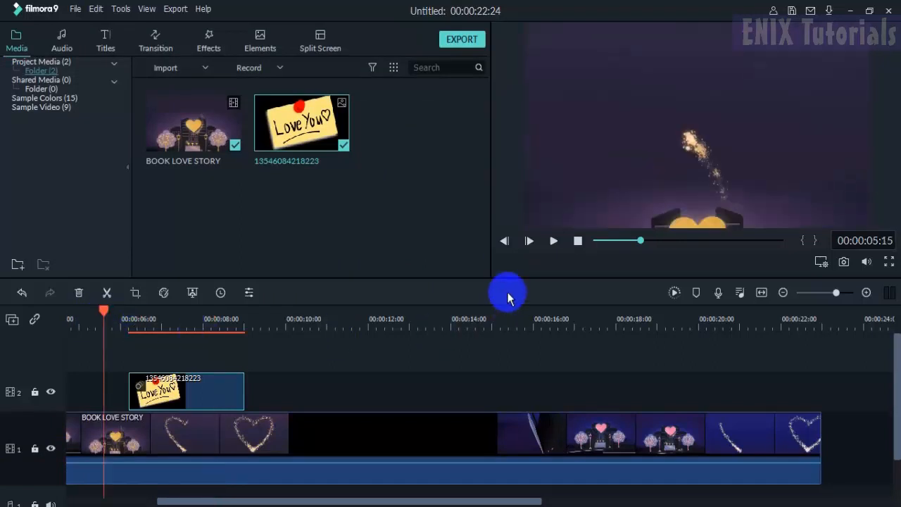
pyautogui.click(550, 243)
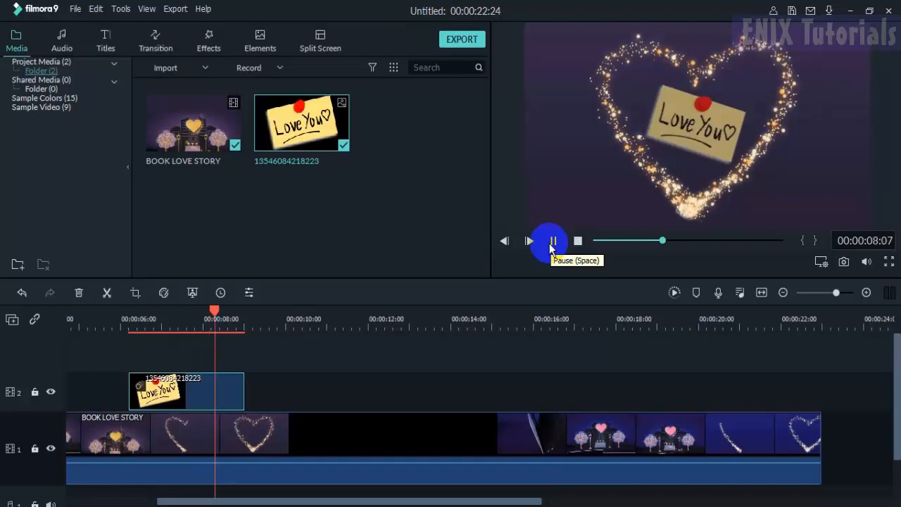
pyautogui.click(551, 243)
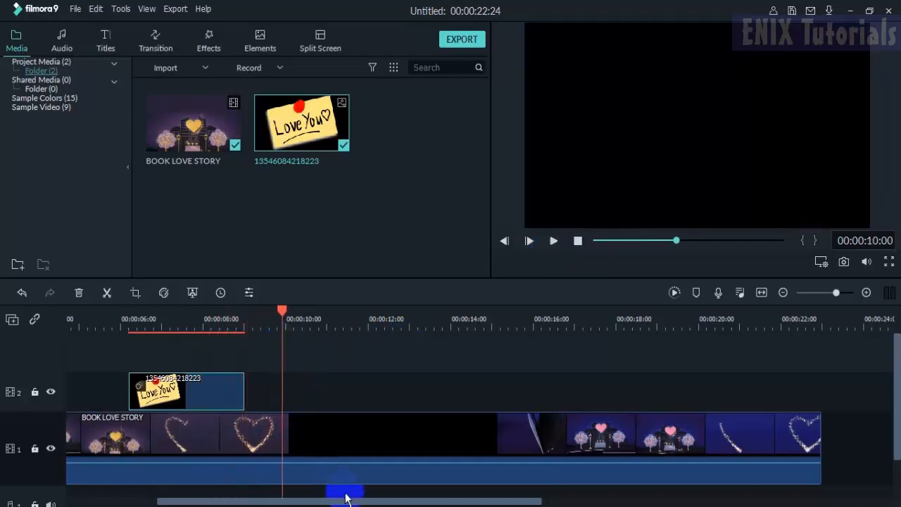
pyautogui.moveTo(362, 504); pyautogui.dragTo(252, 503)
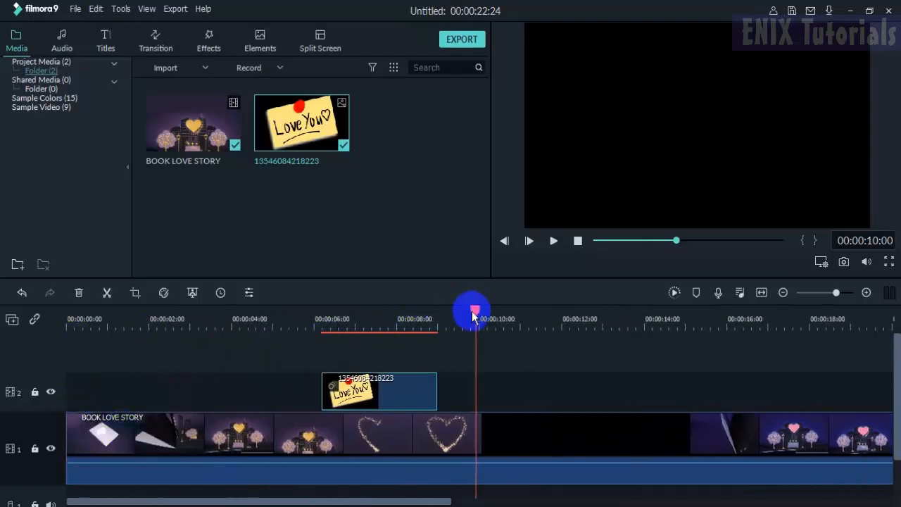
# Step: Split the BOOK LOVE STORY clip at 00:00:09:05 and delete the part after the cut
pyautogui.moveTo(483, 314); pyautogui.dragTo(446, 318)
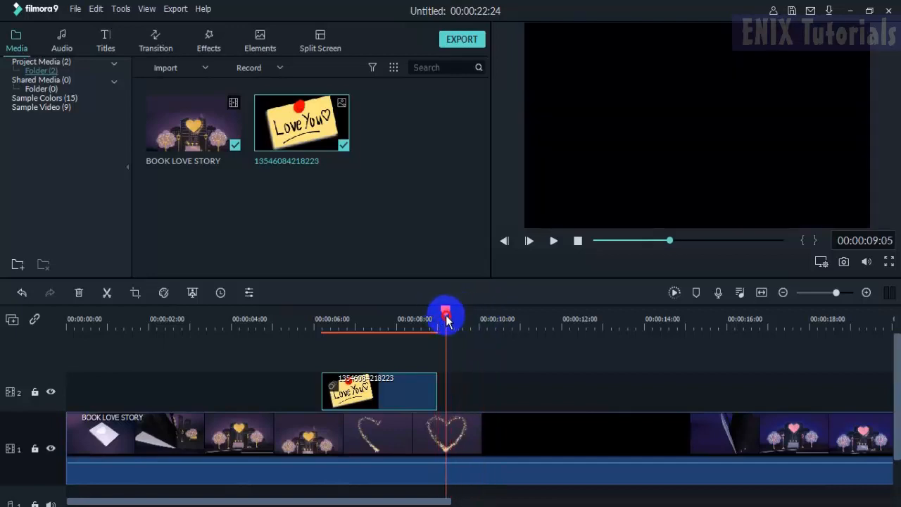
pyautogui.click(475, 424)
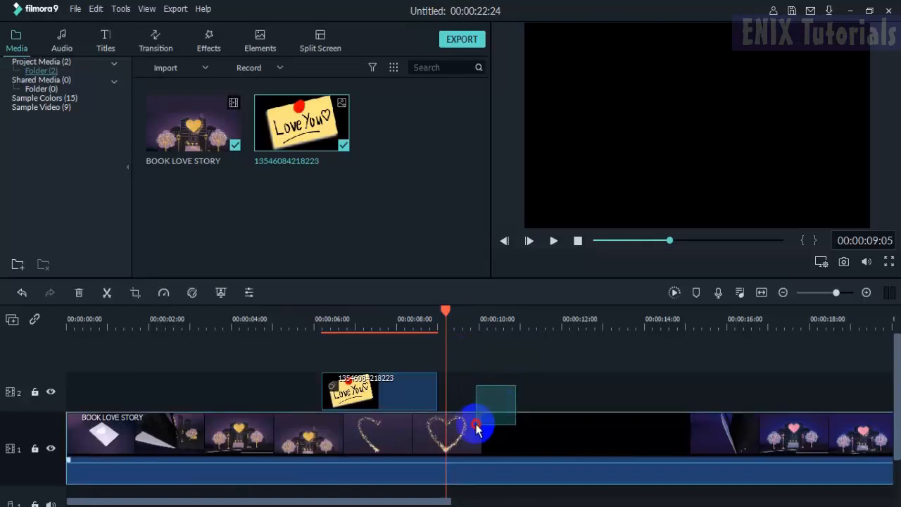
pyautogui.click(107, 293)
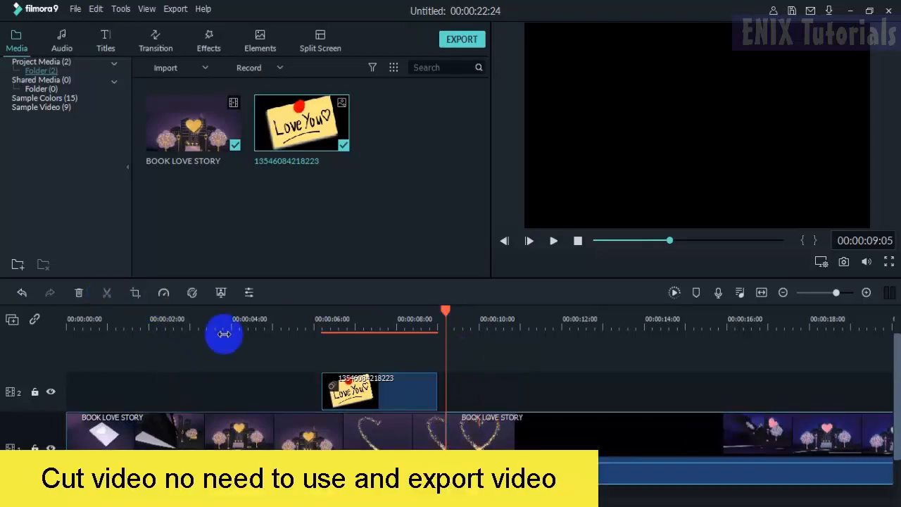
pyautogui.click(491, 431)
pyautogui.press('Delete')
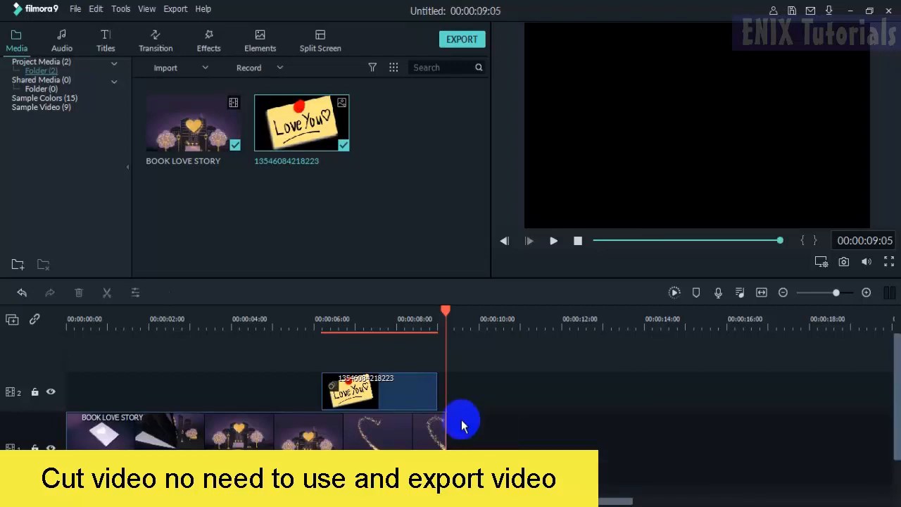
# Step: Scrub through the picture section of the video and delete the Love You picture clip from track 2
pyautogui.moveTo(445, 312); pyautogui.dragTo(315, 324)
pyautogui.moveTo(314, 325); pyautogui.dragTo(432, 326)
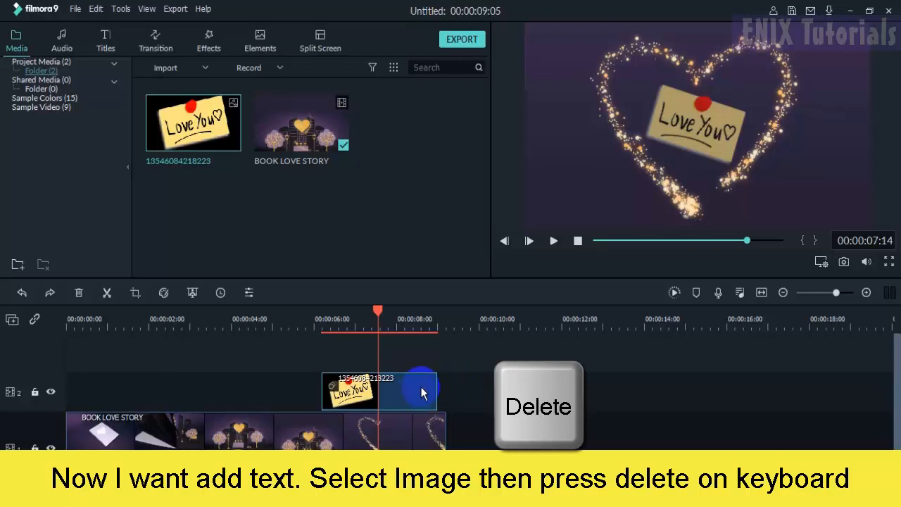
pyautogui.press('Delete')
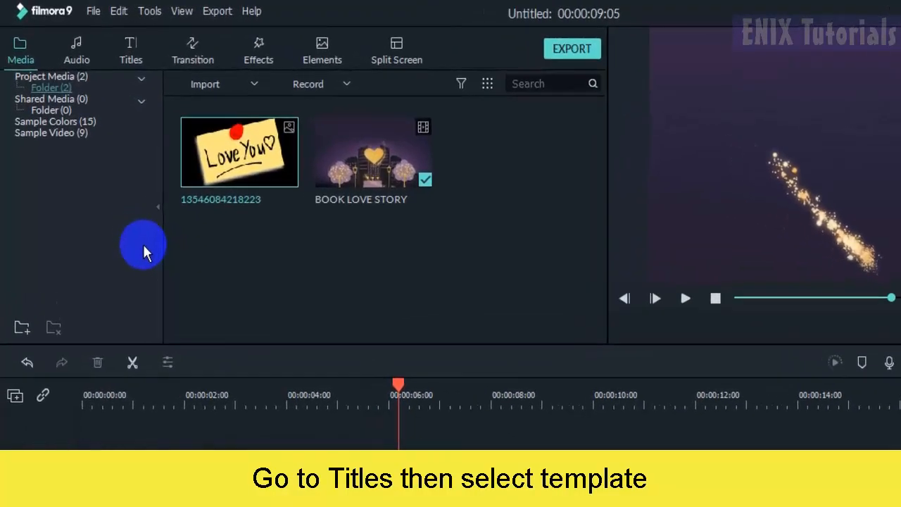
# Step: Place the Credit 3 title on track 2 above the video and align its end with the end of the BOOK LOVE STORY clip
pyautogui.click(141, 54)
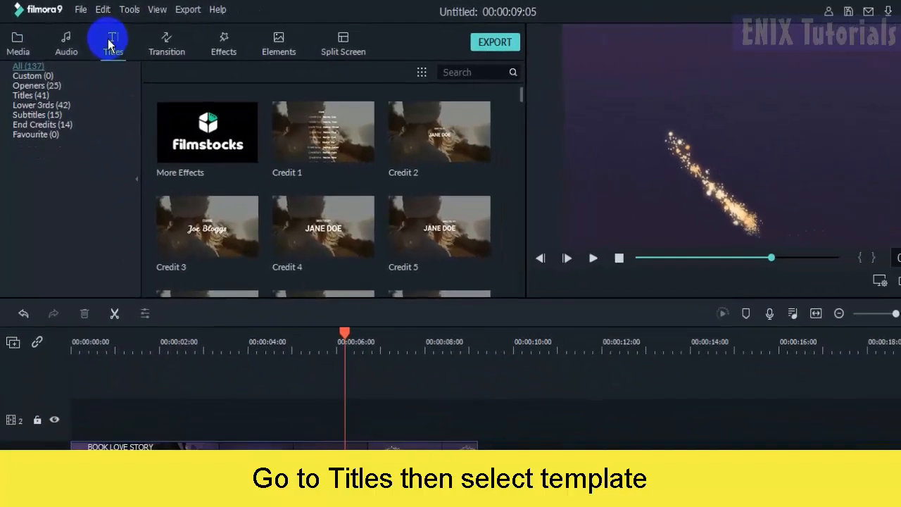
pyautogui.click(279, 296)
pyautogui.moveTo(198, 215); pyautogui.dragTo(272, 379)
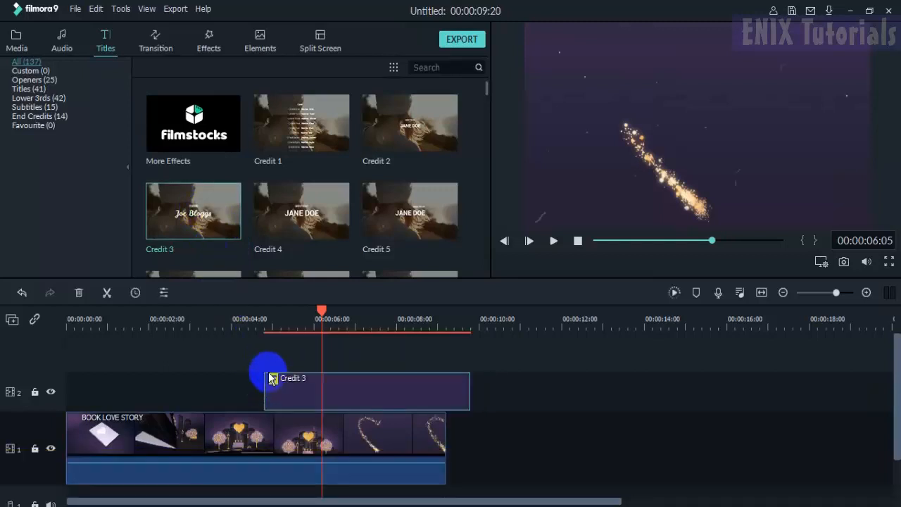
pyautogui.click(332, 326)
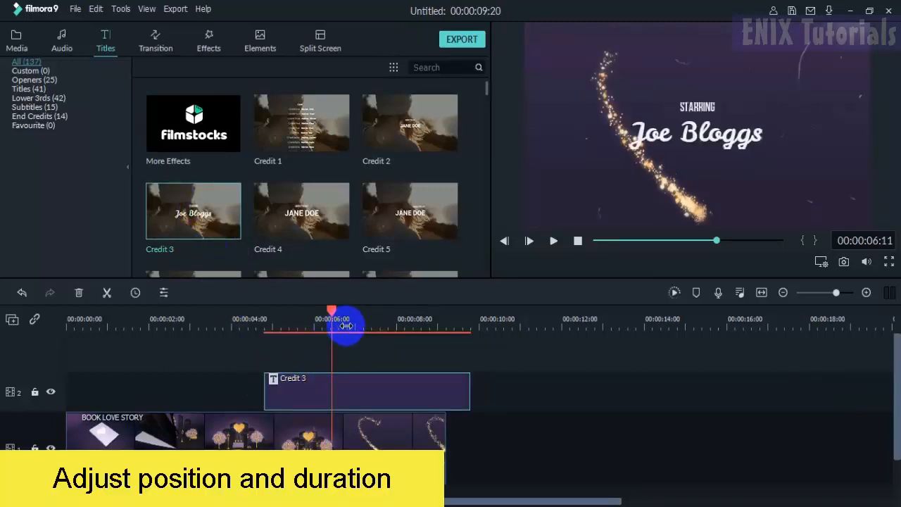
pyautogui.click(346, 326)
pyautogui.moveTo(426, 376); pyautogui.dragTo(402, 384)
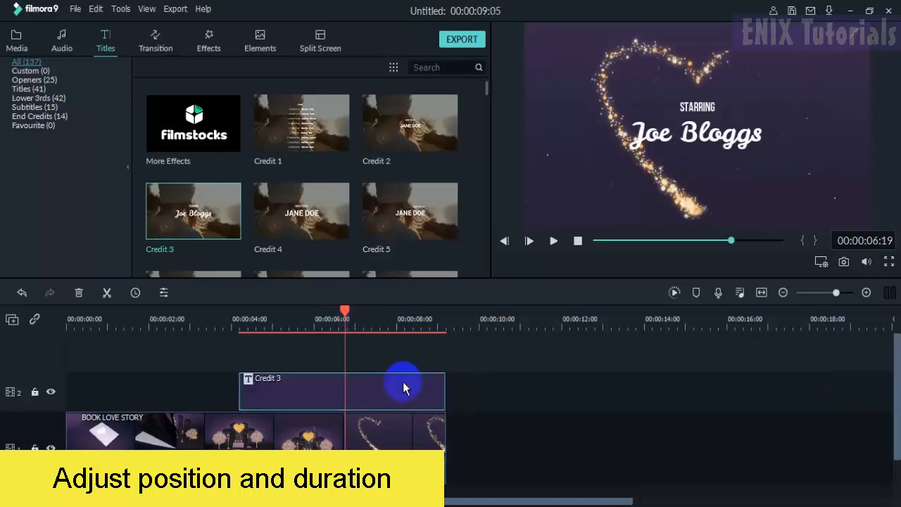
# Step: Check the Credit 3 title's timing against the heart animation at several points up to 00:00:07:18
pyautogui.click(272, 324)
pyautogui.click(303, 323)
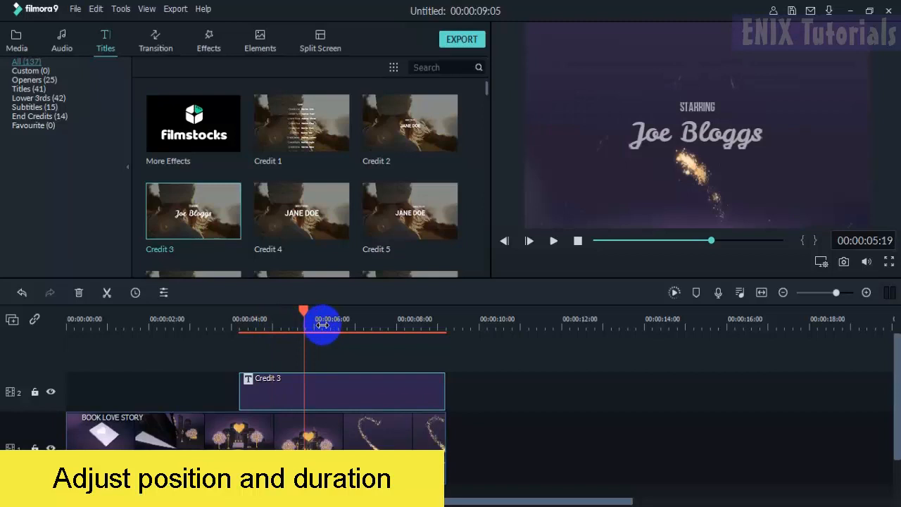
pyautogui.click(327, 325)
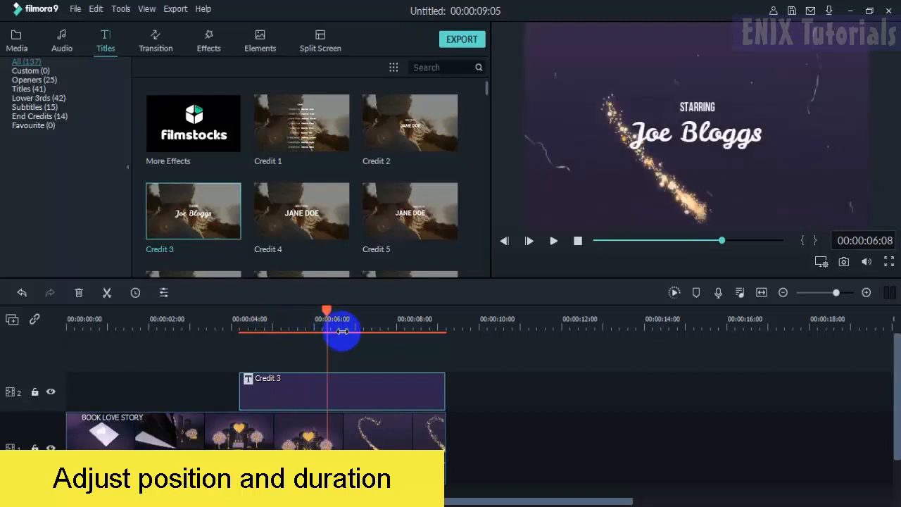
pyautogui.click(362, 327)
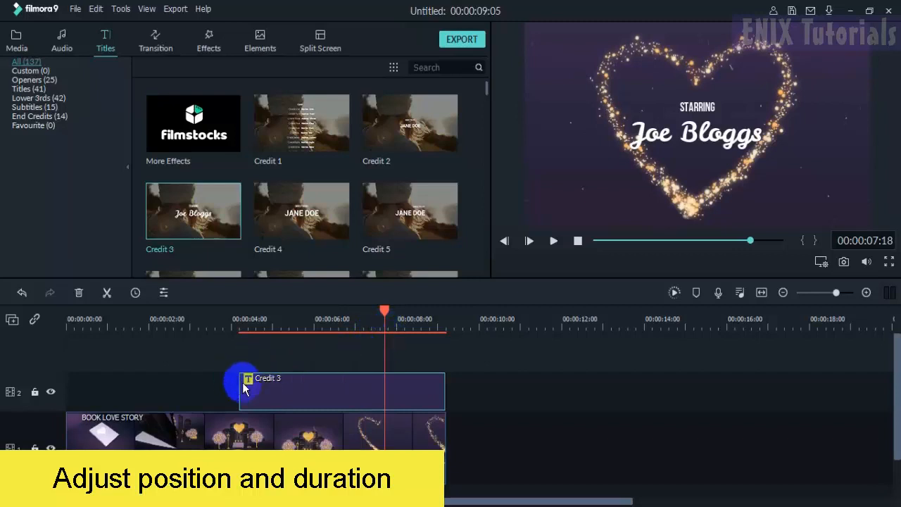
# Step: Open the Credit 3 title for advanced text editing and replace its placeholder text with "I love you"
pyautogui.doubleClick(412, 396)
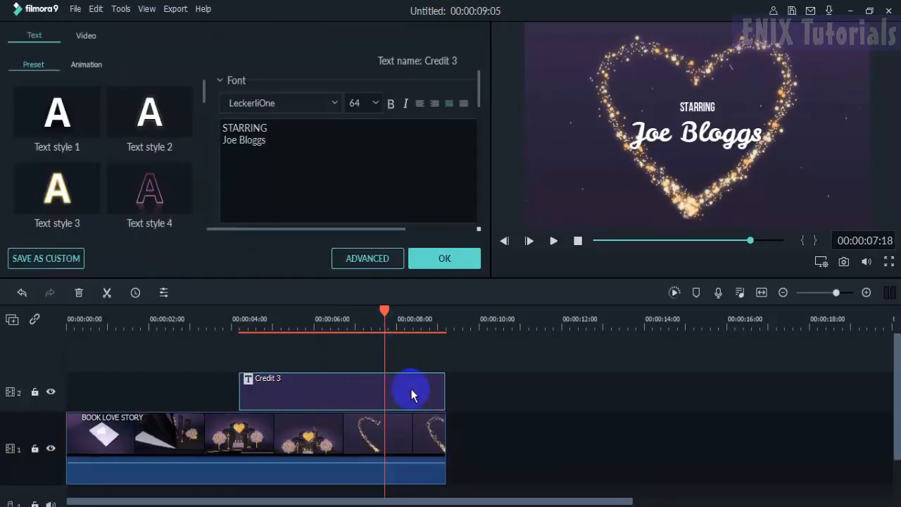
pyautogui.click(367, 259)
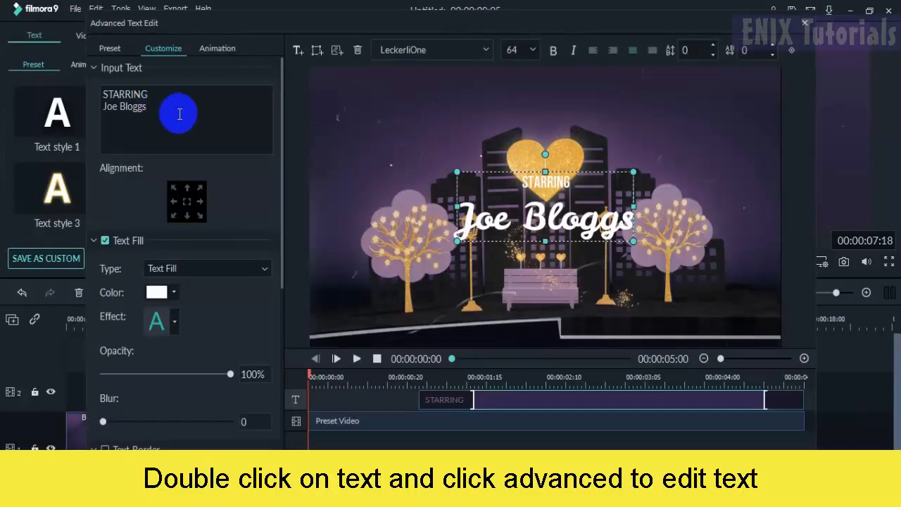
pyautogui.moveTo(176, 111); pyautogui.dragTo(90, 90)
pyautogui.click(138, 104)
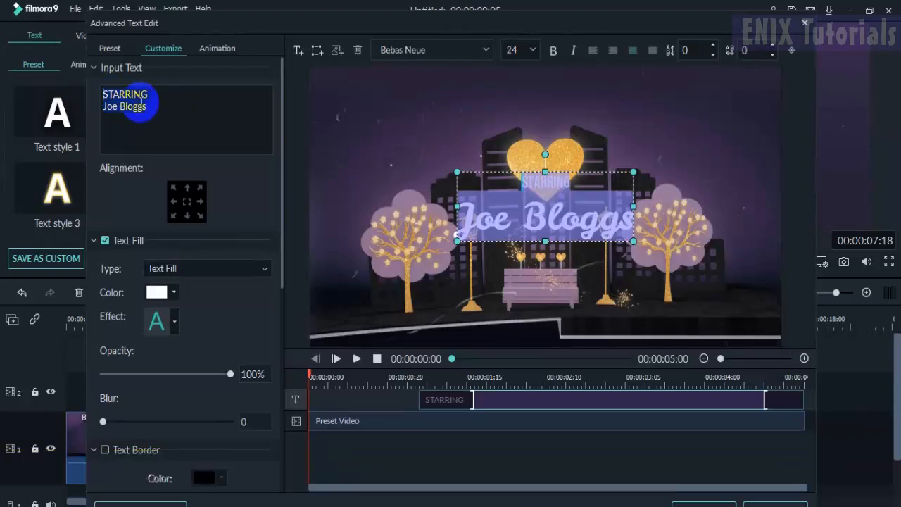
pyautogui.press('BackSpace')
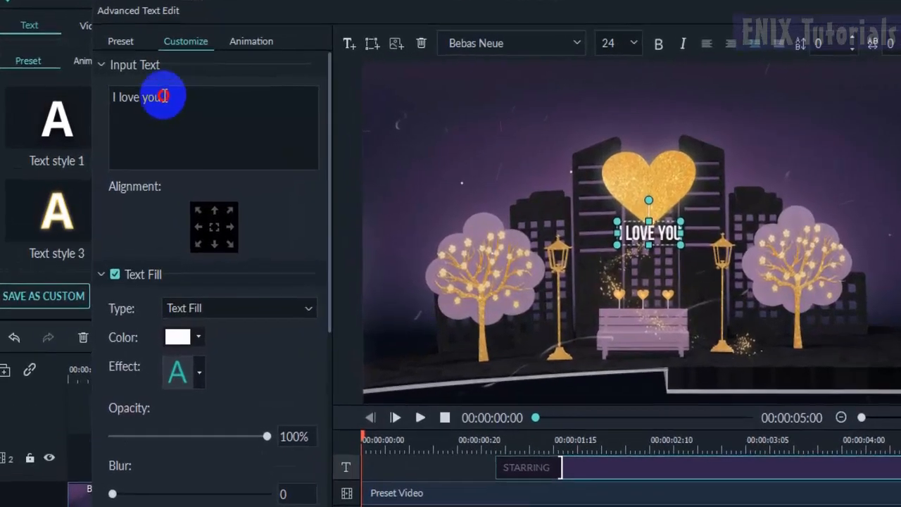
# Step: Set the "I love you" text to the Leckerli One font at size 40
pyautogui.moveTo(145, 94); pyautogui.dragTo(70, 87)
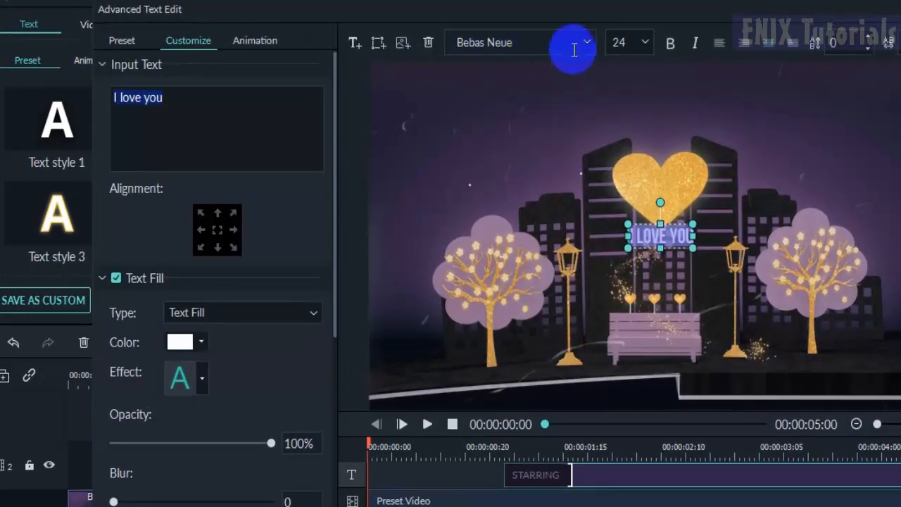
pyautogui.click(550, 42)
pyautogui.write('leckerli One')
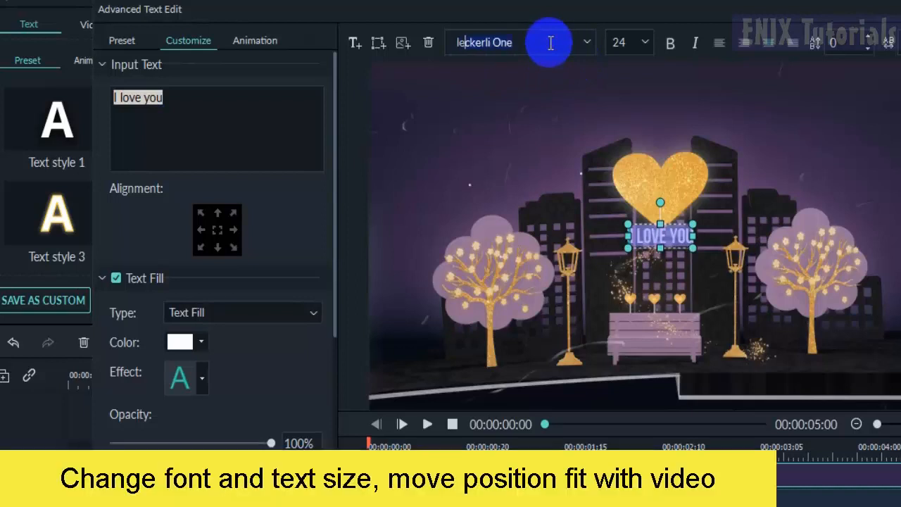
pyautogui.press('Return')
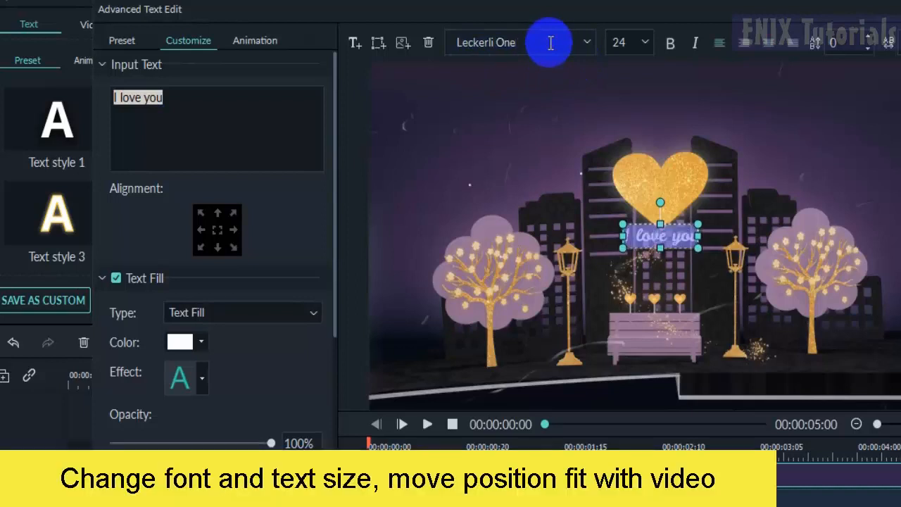
pyautogui.click(646, 43)
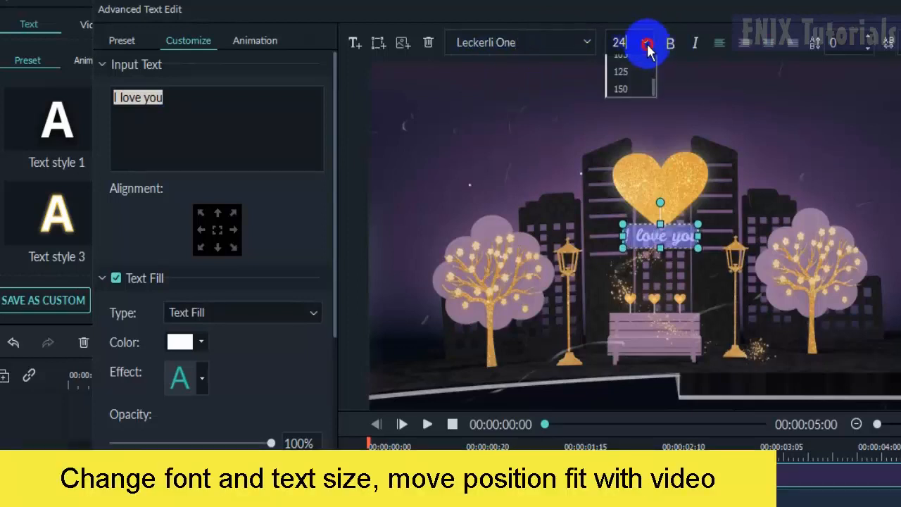
pyautogui.click(624, 135)
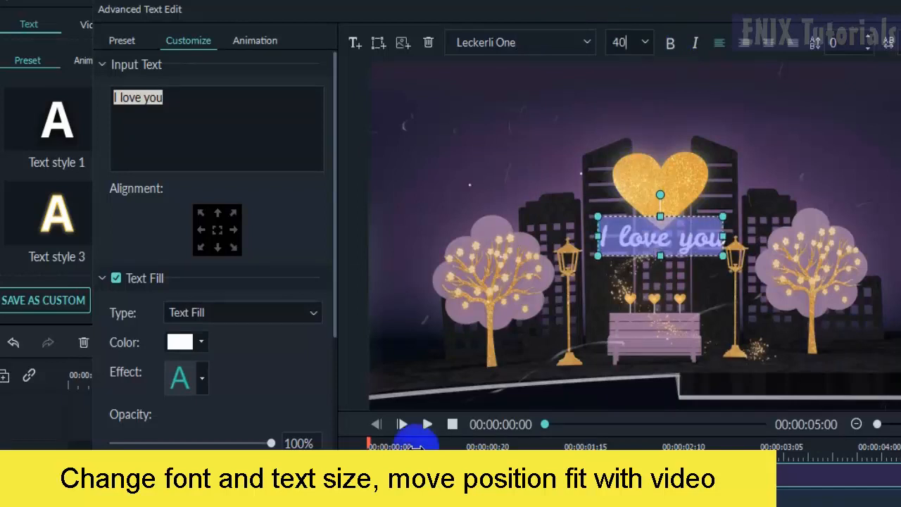
# Step: Preview the title until the heart is complete, try text size 105, and settle on size 64
pyautogui.click(428, 424)
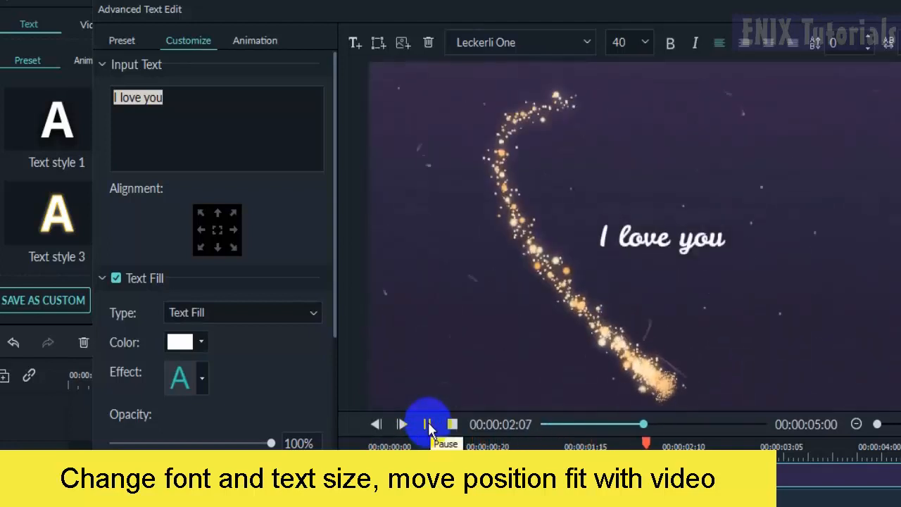
pyautogui.click(429, 424)
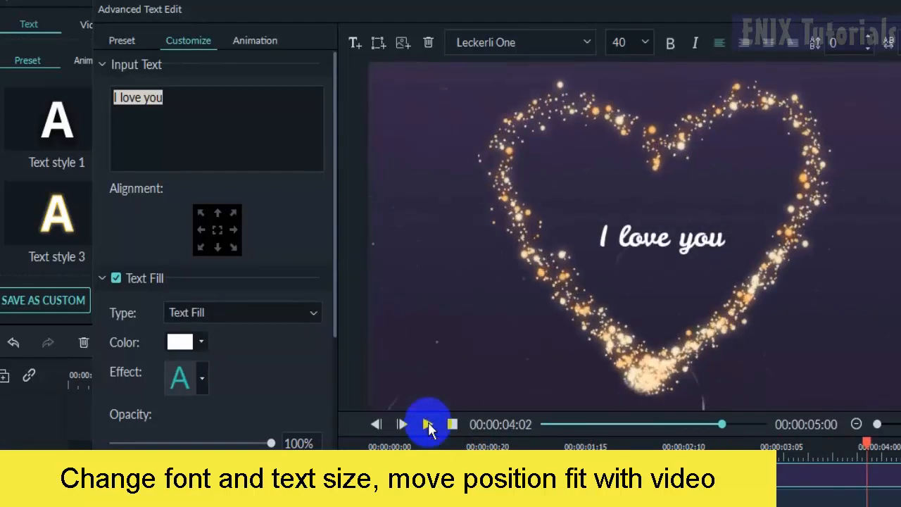
pyautogui.moveTo(226, 111); pyautogui.dragTo(100, 92)
pyautogui.click(645, 42)
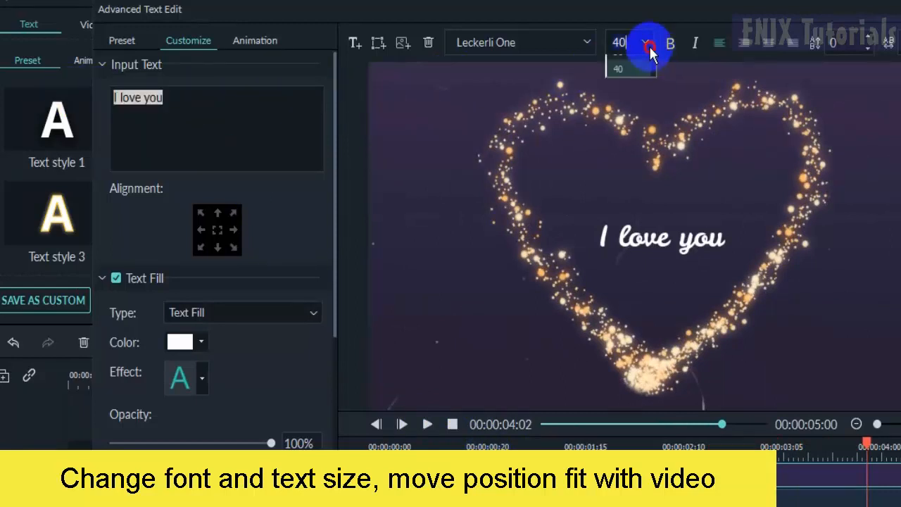
pyautogui.click(634, 114)
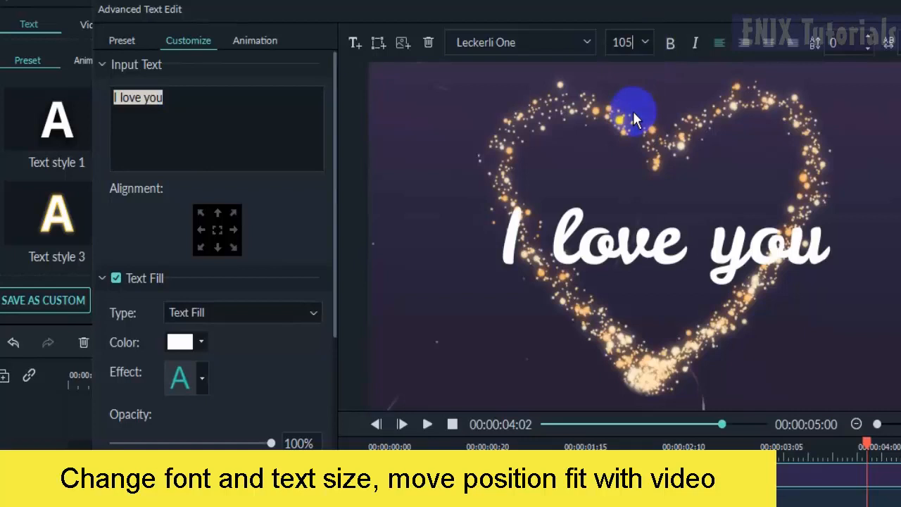
pyautogui.click(644, 42)
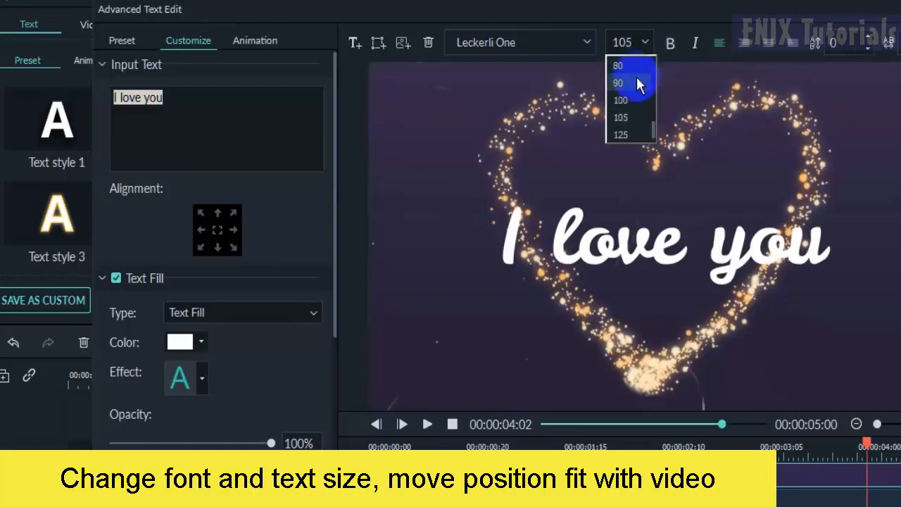
pyautogui.click(630, 66)
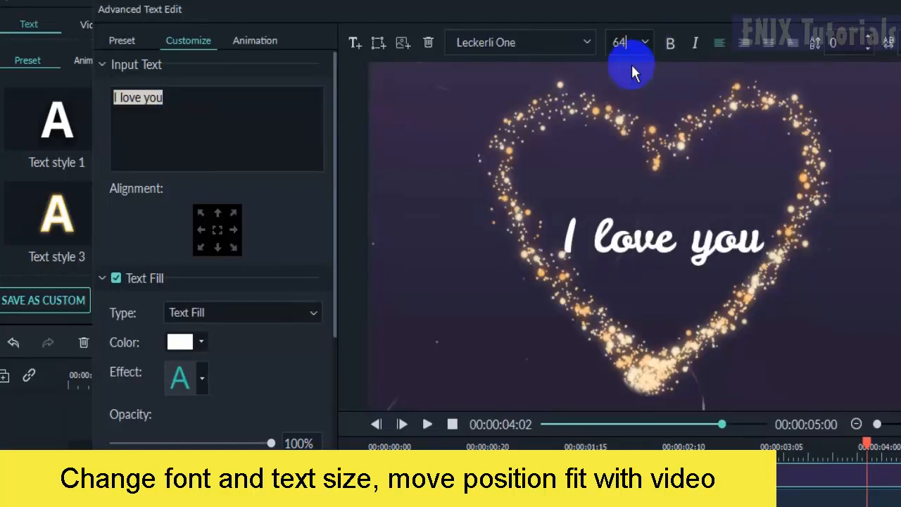
# Step: Move the "I love you" text slightly higher inside the heart
pyautogui.click(657, 250)
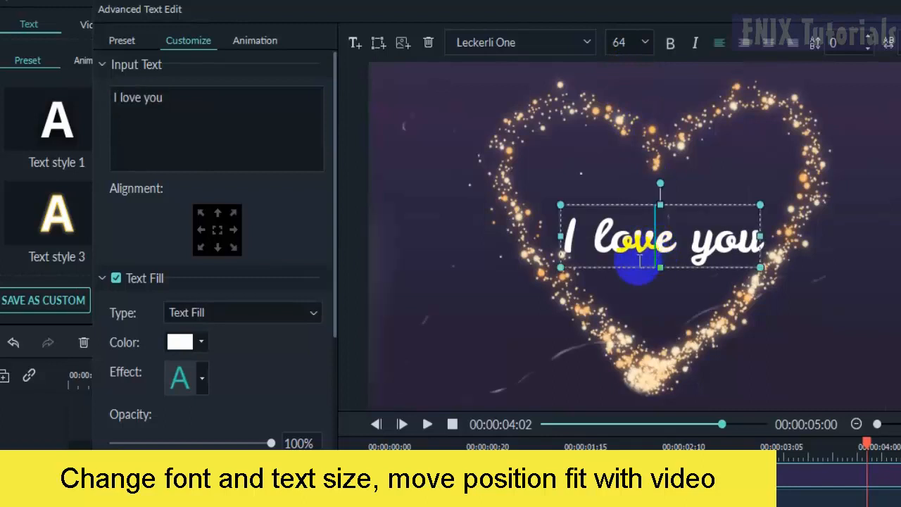
pyautogui.moveTo(627, 271); pyautogui.dragTo(631, 251)
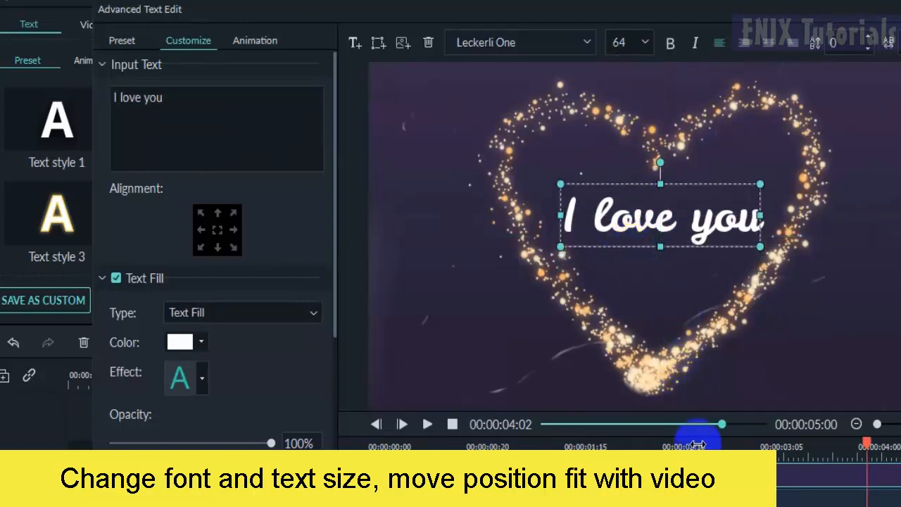
# Step: Play the title preview from its start to 00:00:03:24 and apply the advanced text changes
pyautogui.click(386, 447)
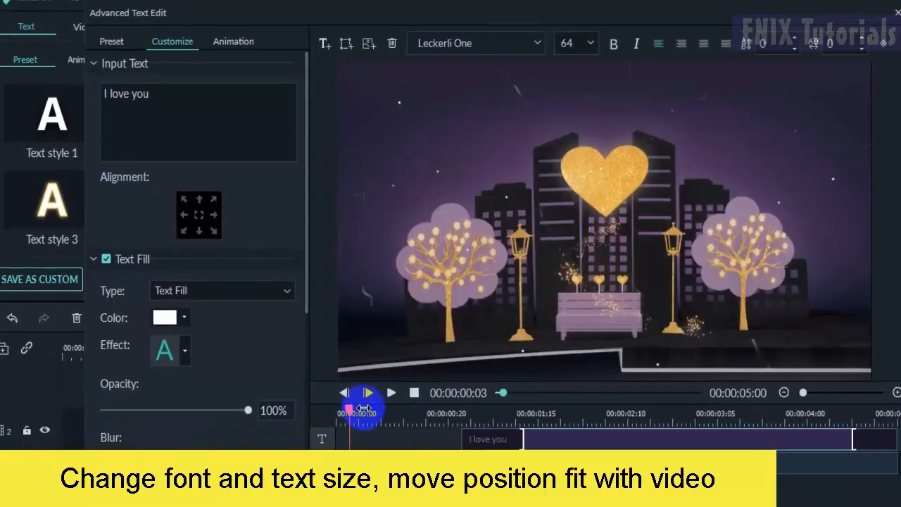
pyautogui.click(428, 424)
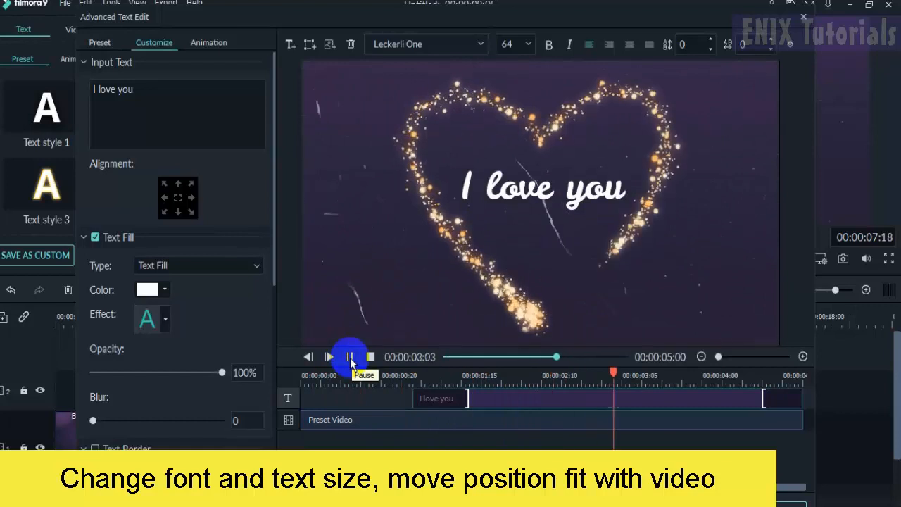
pyautogui.click(350, 358)
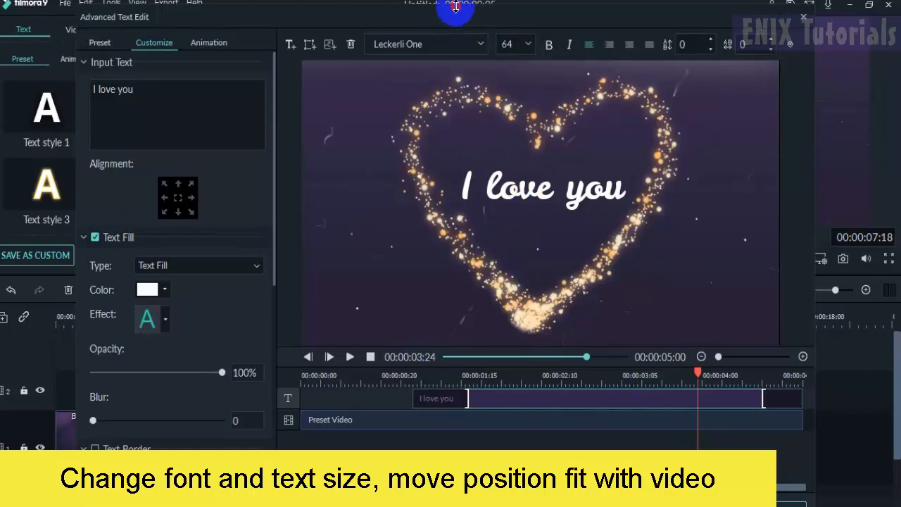
pyautogui.moveTo(456, 7); pyautogui.dragTo(456, 0)
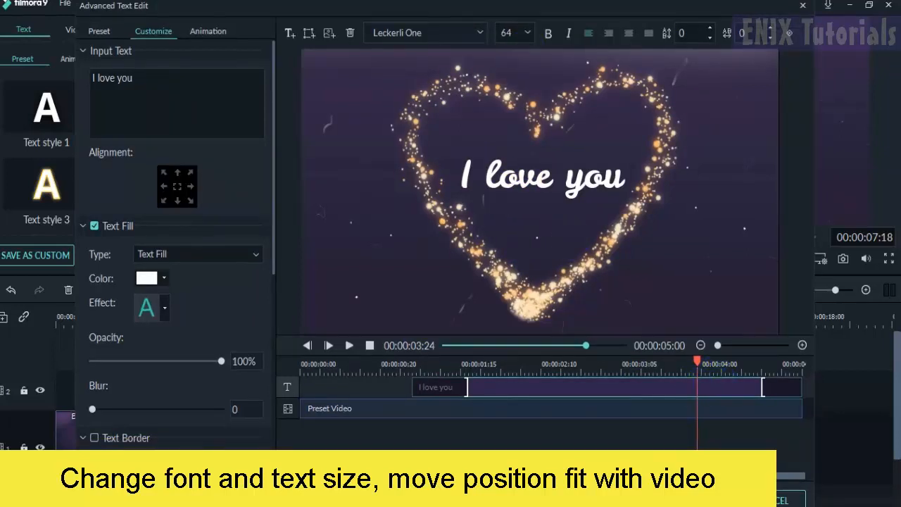
pyautogui.click(705, 496)
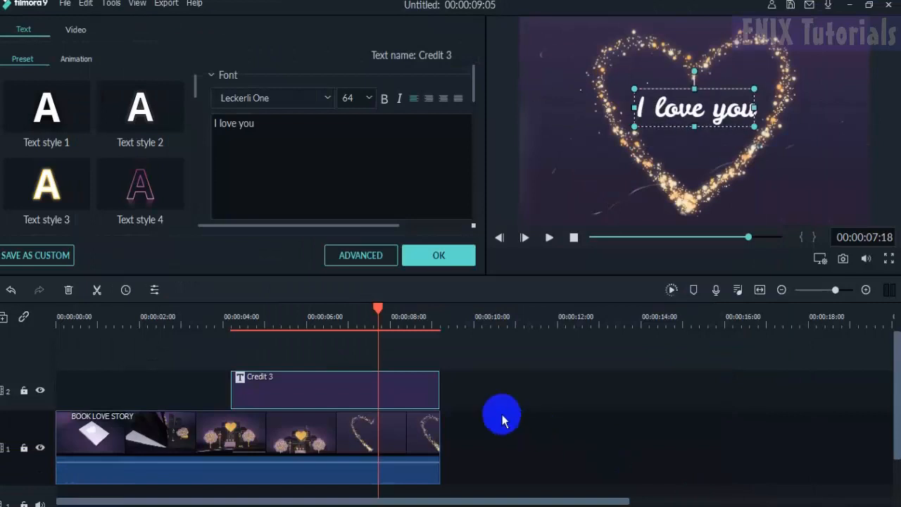
# Step: Play the timeline from 00:00:03:21 to check when the "I love you" title appears over the heart
pyautogui.moveTo(374, 308); pyautogui.dragTo(215, 313)
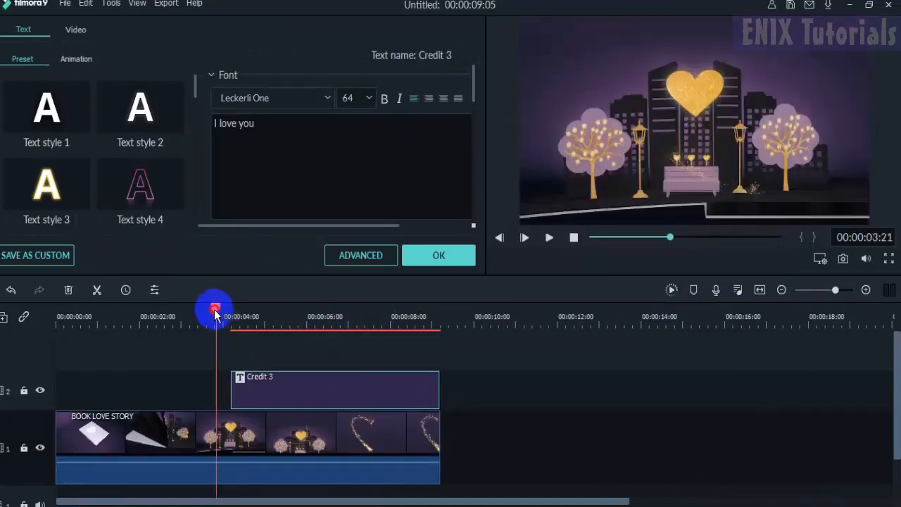
pyautogui.click(549, 238)
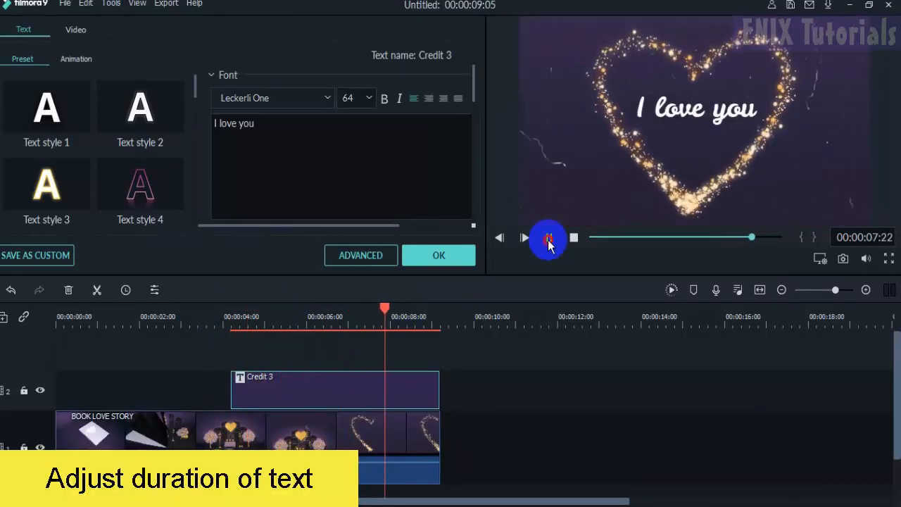
pyautogui.click(549, 240)
# Step: Trim about half a second off the start of the Credit 3 title and shift it to end with the video
pyautogui.moveTo(231, 382); pyautogui.dragTo(253, 381)
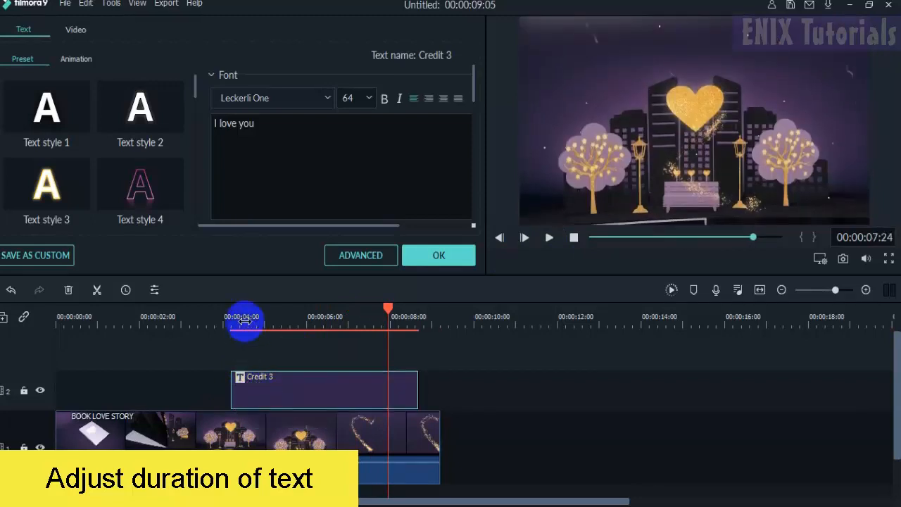
pyautogui.click(308, 389)
pyautogui.moveTo(308, 389); pyautogui.dragTo(330, 388)
# Step: Preview the shortened title from 00:00:04:08 and confirm the title edits
pyautogui.click(236, 317)
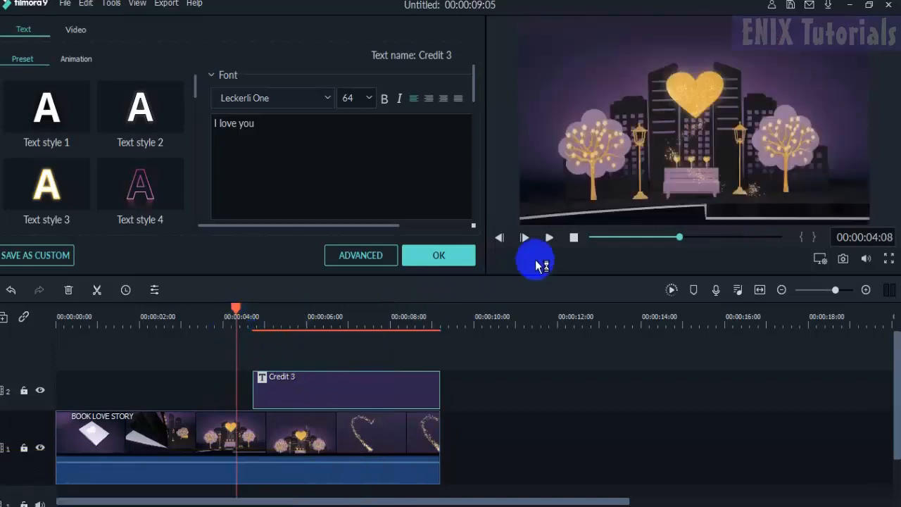
pyautogui.click(549, 238)
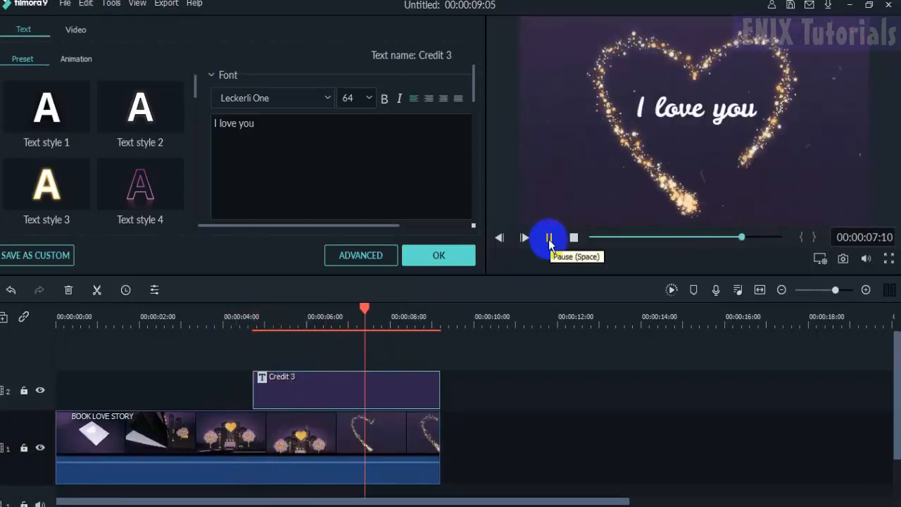
pyautogui.click(549, 238)
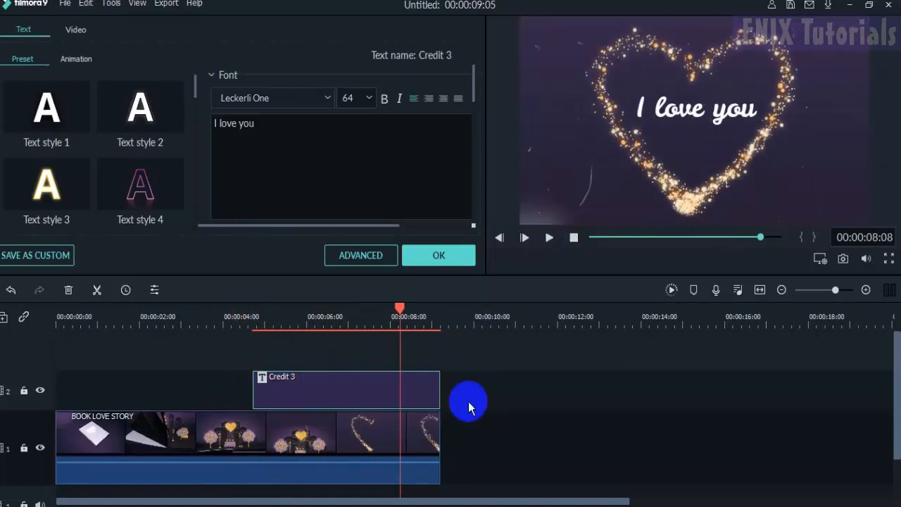
pyautogui.click(430, 256)
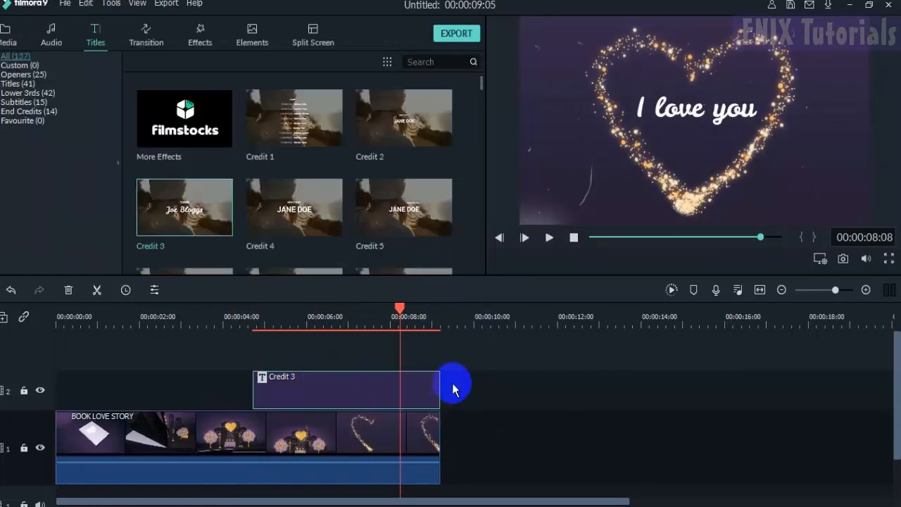
# Step: Review the local MP4 export settings and close them without exporting
pyautogui.click(455, 37)
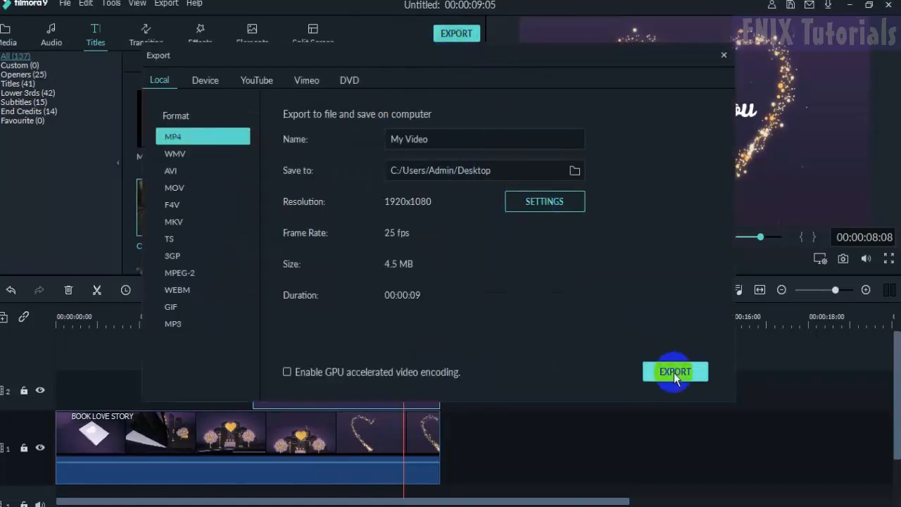
pyautogui.click(723, 57)
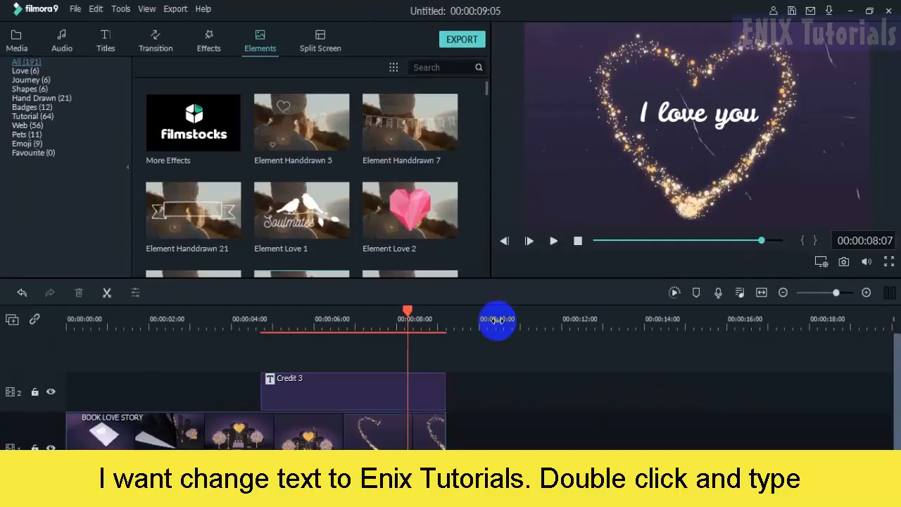
# Step: Replace the Credit 3 title text with "Enix tutorials", then narrow it and place it slightly higher inside the heart
pyautogui.doubleClick(344, 385)
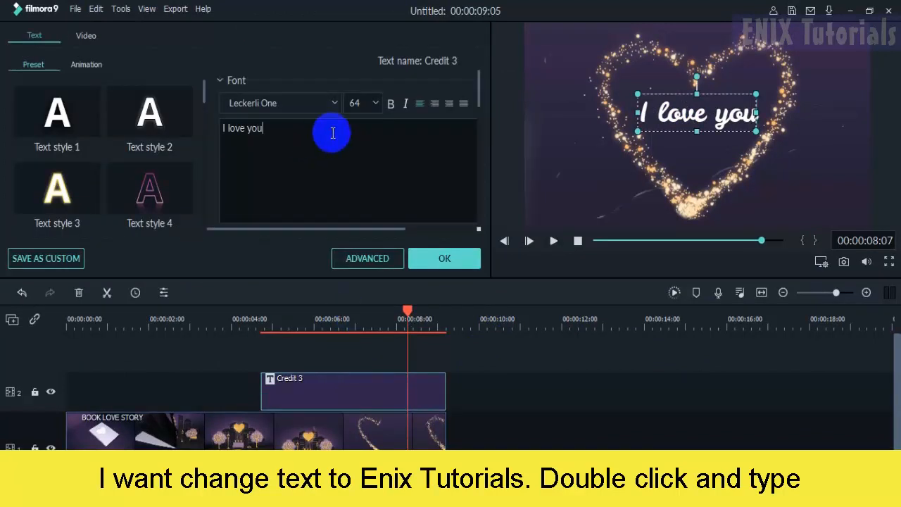
pyautogui.moveTo(331, 132); pyautogui.dragTo(211, 131)
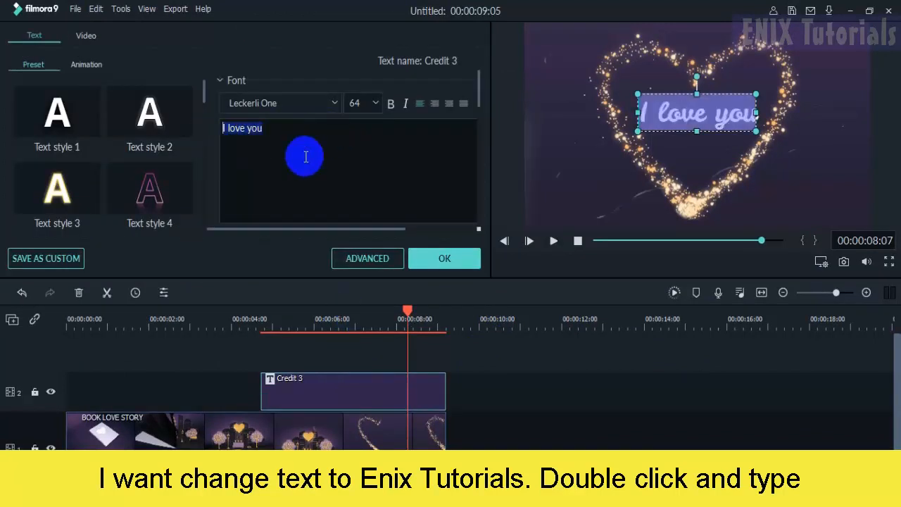
pyautogui.write('Enix')
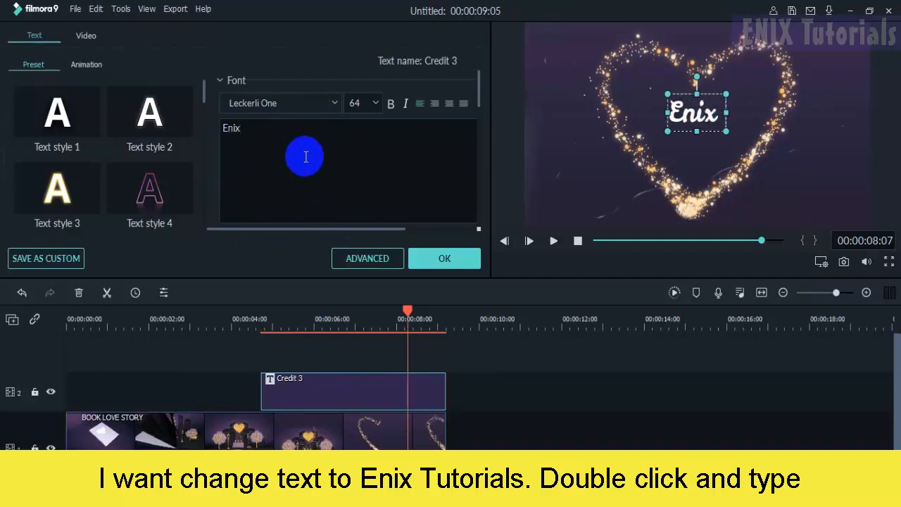
pyautogui.write(' tutorials')
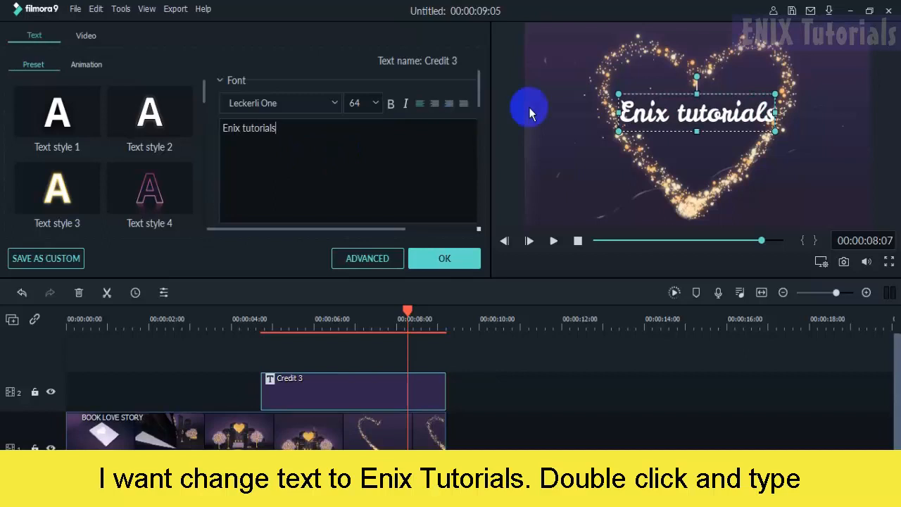
pyautogui.moveTo(617, 116); pyautogui.dragTo(647, 106)
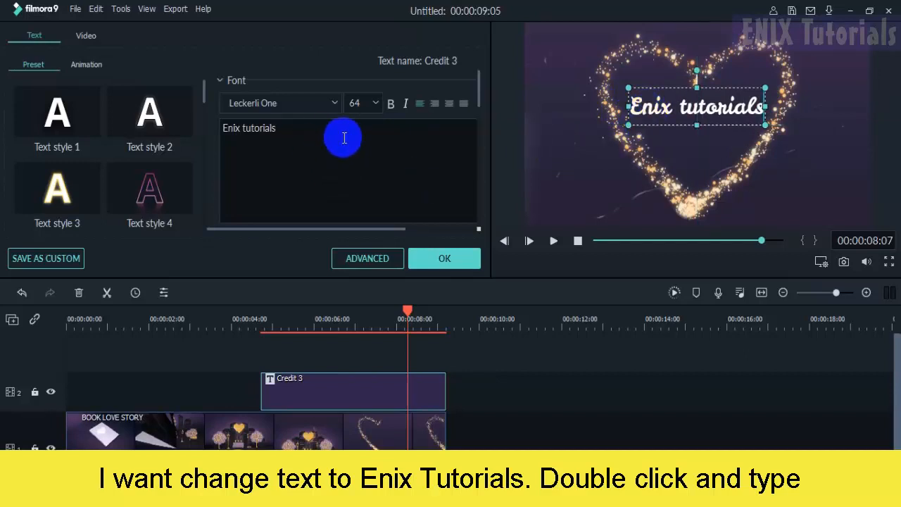
# Step: Open the advanced text editing for the title and set the fill opacity of "Enix tutorials" to 64%
pyautogui.click(364, 273)
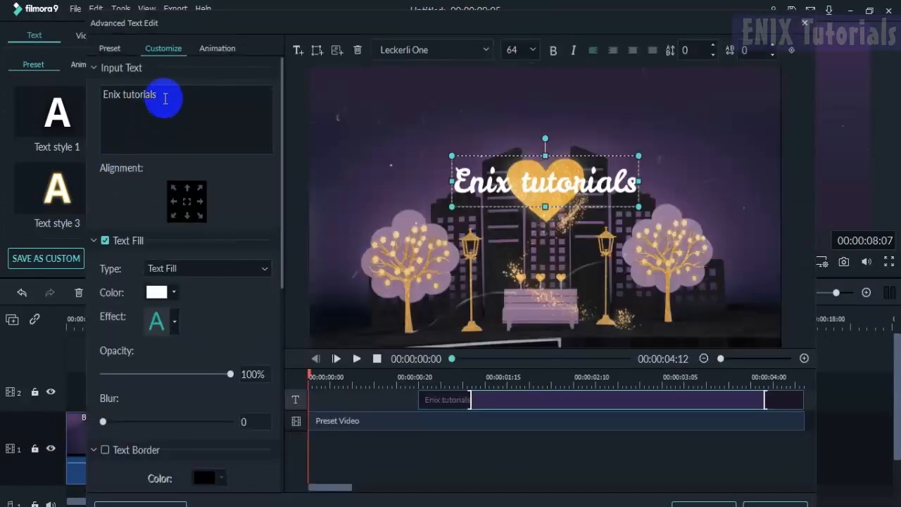
pyautogui.moveTo(161, 94); pyautogui.dragTo(77, 91)
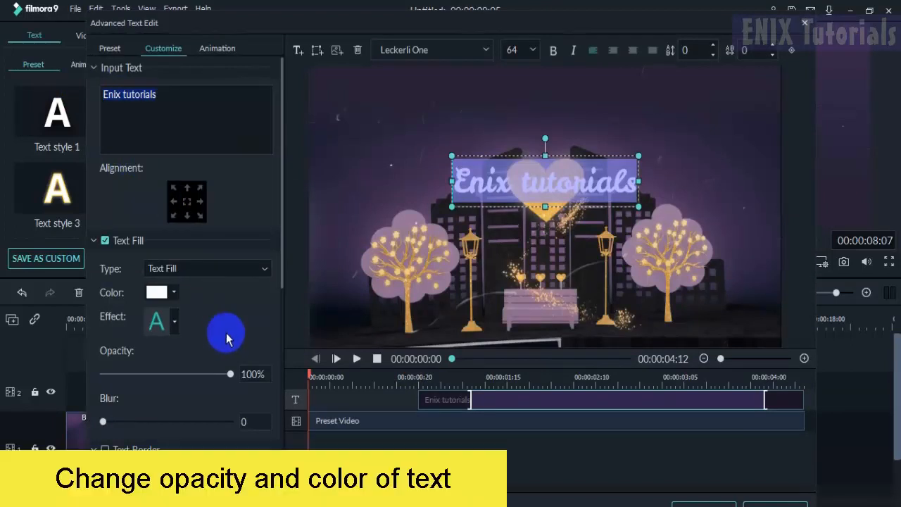
pyautogui.moveTo(231, 374); pyautogui.dragTo(195, 379)
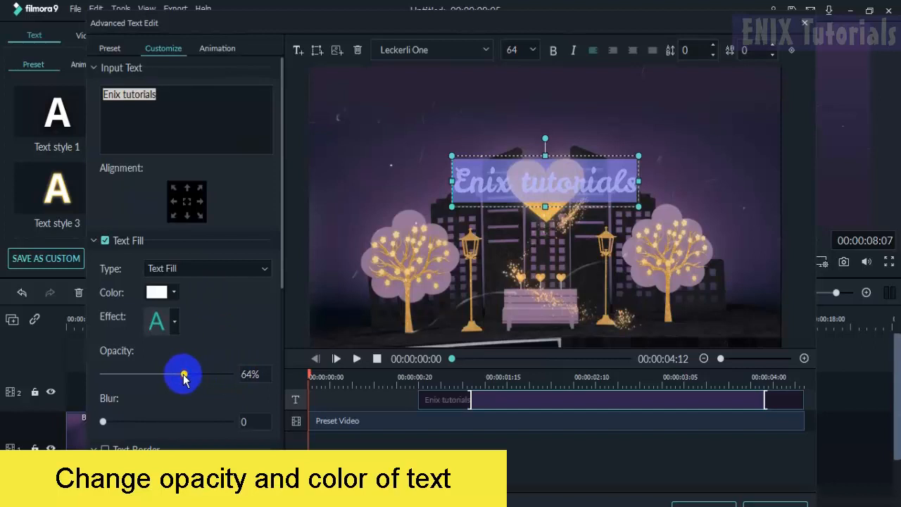
# Step: Try dark red and then green as the fill color of the "Enix tutorials" text
pyautogui.click(174, 294)
pyautogui.click(174, 294)
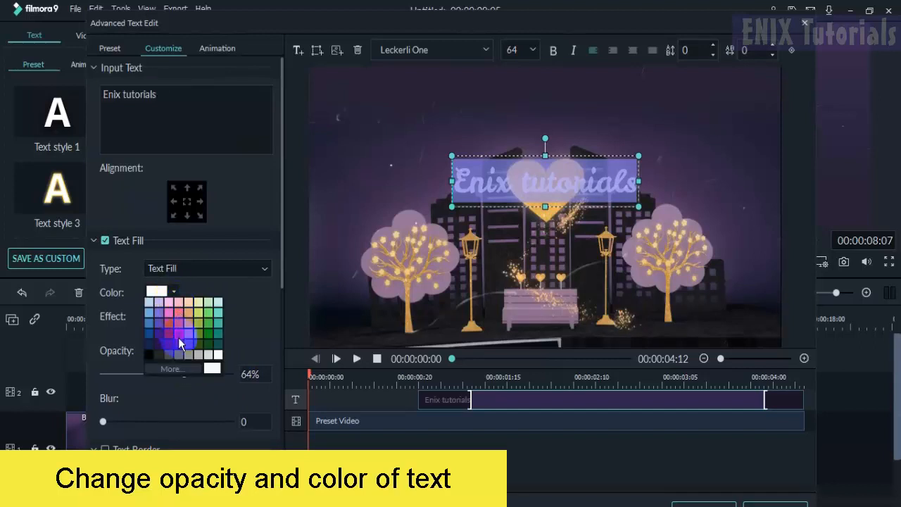
pyautogui.click(180, 350)
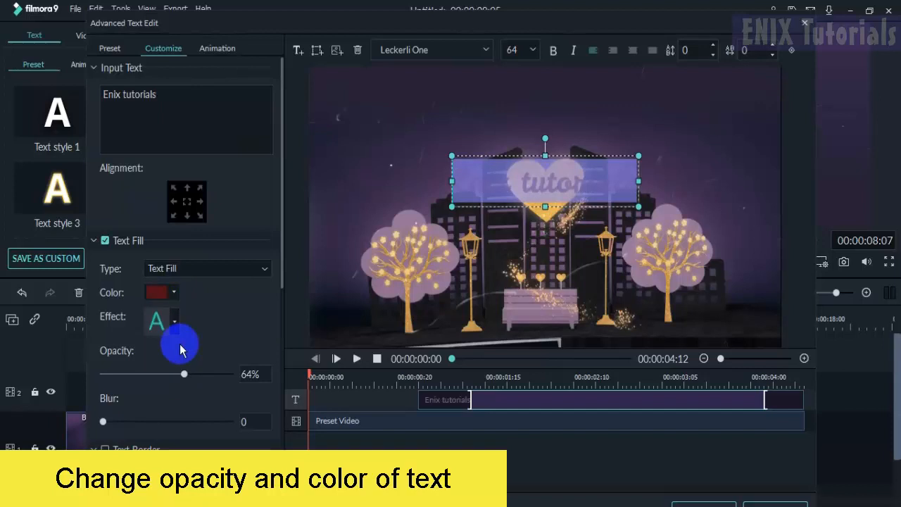
pyautogui.click(174, 294)
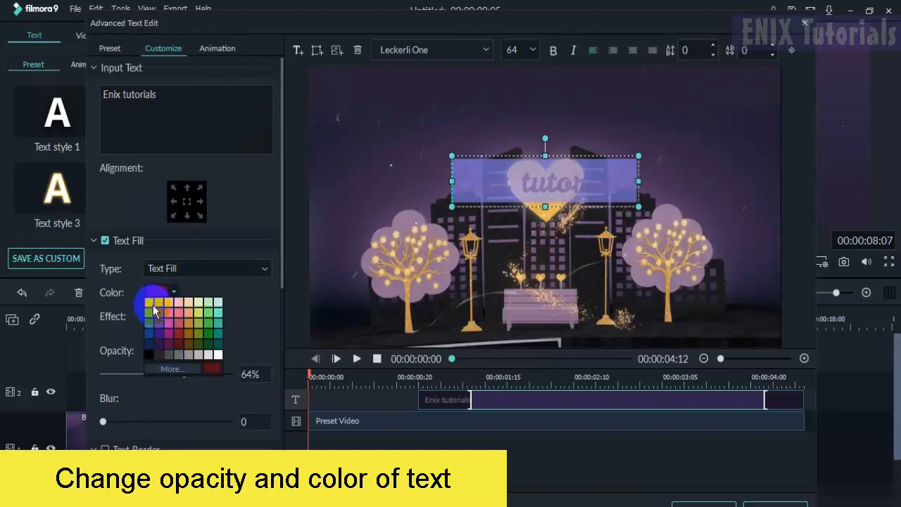
pyautogui.click(207, 325)
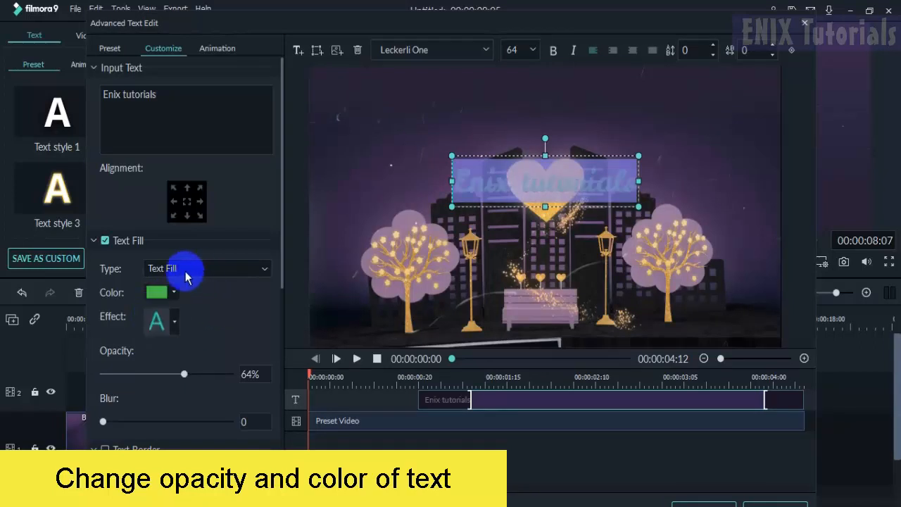
# Step: Set the fill color of the "Enix tutorials" text to yellow, #ffff00, as a custom color
pyautogui.click(175, 293)
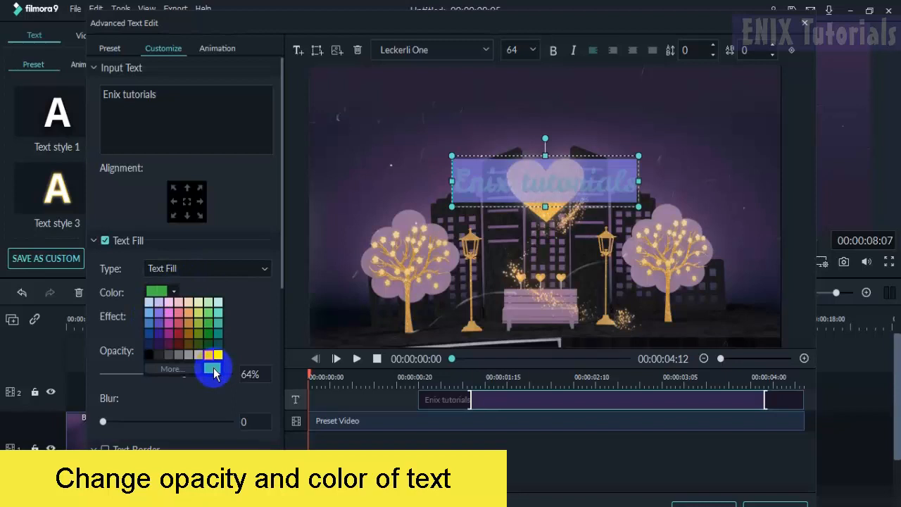
pyautogui.click(174, 369)
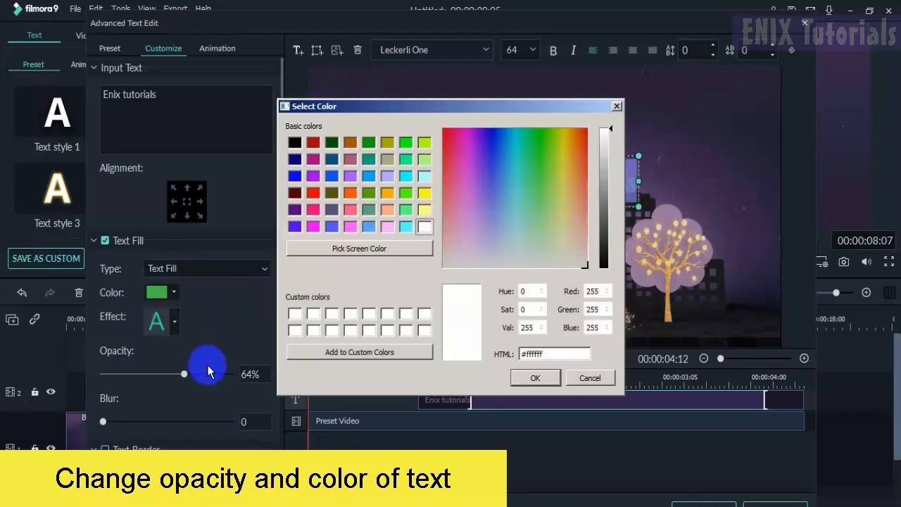
pyautogui.click(424, 194)
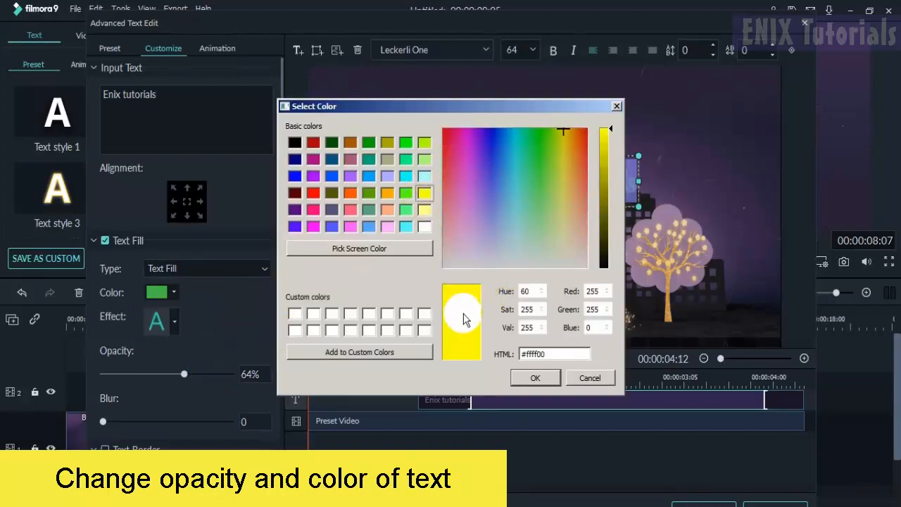
pyautogui.click(535, 377)
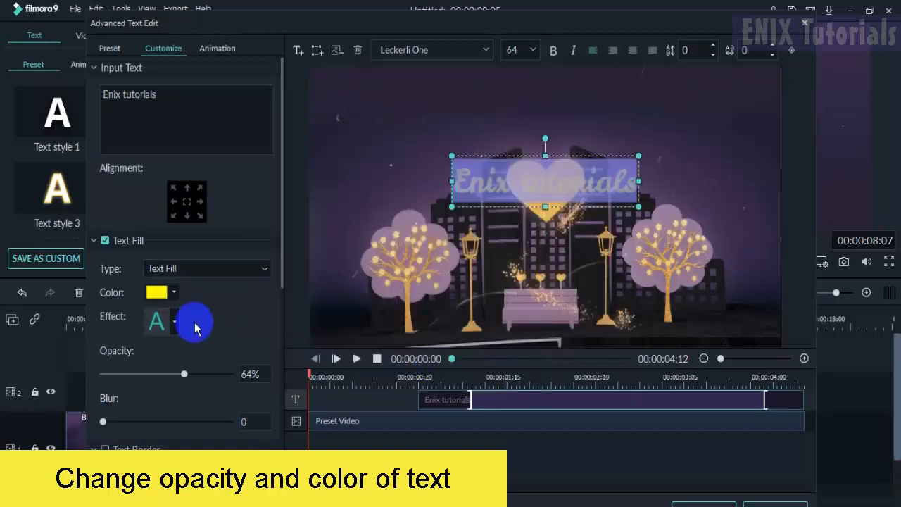
# Step: Preview the yellow title up to 00:00:03:19, raise its fill opacity to 70%, and apply the advanced text changes
pyautogui.moveTo(317, 378); pyautogui.dragTo(353, 381)
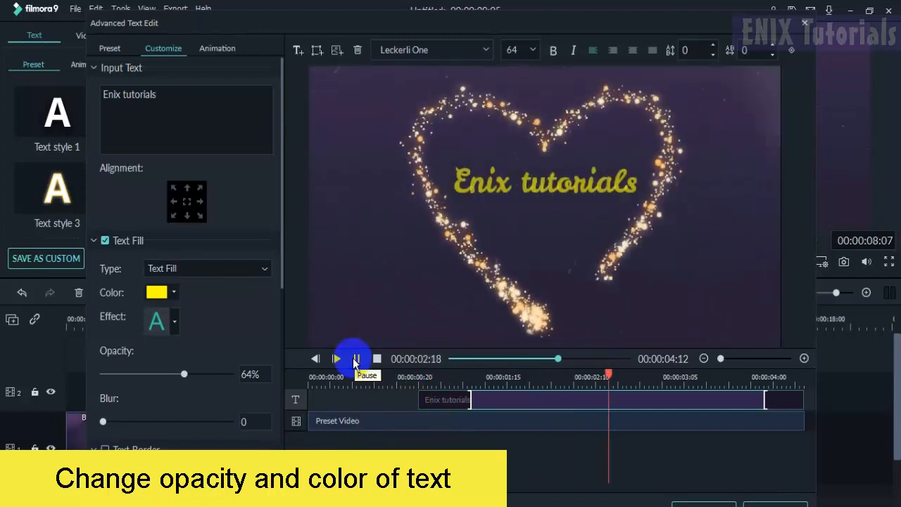
pyautogui.click(357, 360)
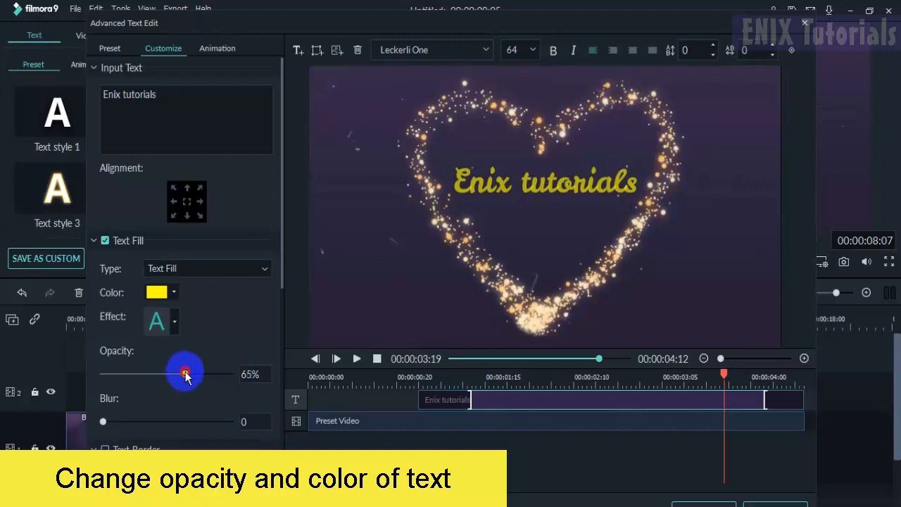
pyautogui.moveTo(188, 375)
pyautogui.mouseDown()
pyautogui.moveTo(250, 384)
pyautogui.moveTo(134, 377)
pyautogui.moveTo(171, 384)
pyautogui.moveTo(226, 374)
pyautogui.moveTo(200, 386)
pyautogui.mouseUp()
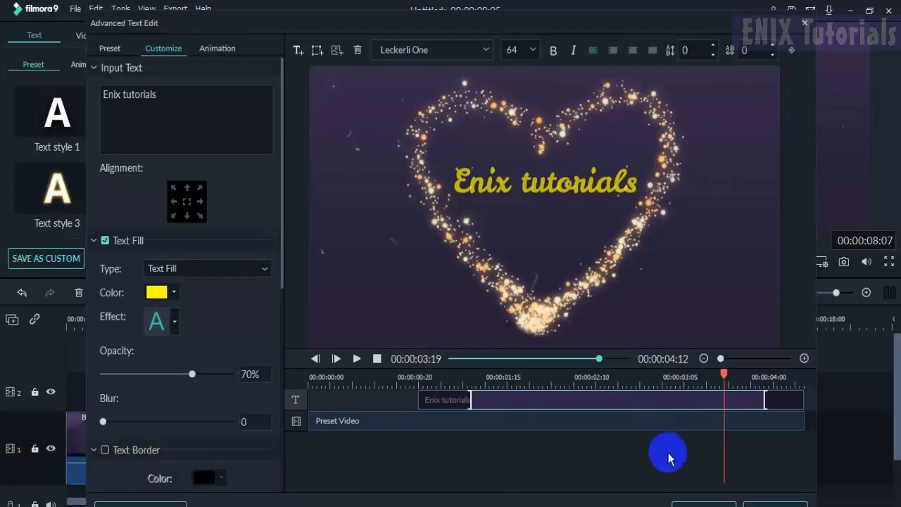
pyautogui.click(705, 505)
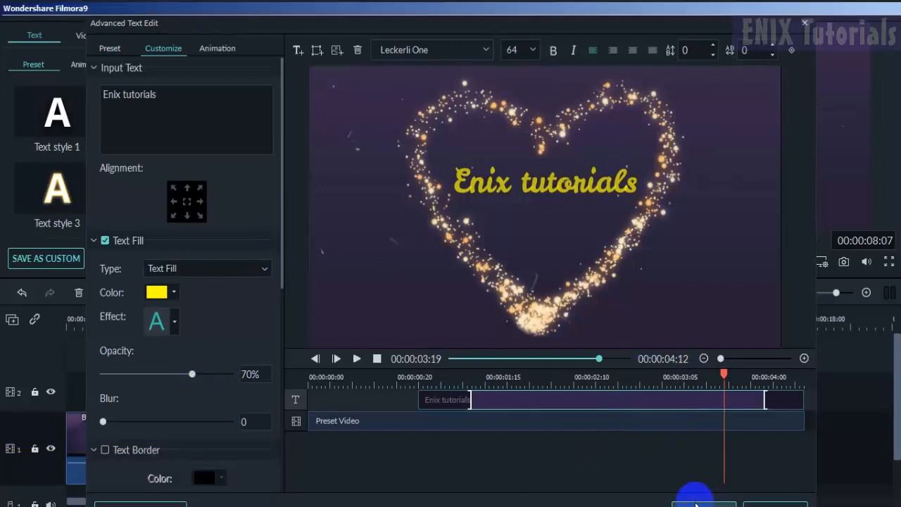
# Step: Play the video from its beginning to check the yellow "Enix tutorials" title inside the heart
pyautogui.click(582, 248)
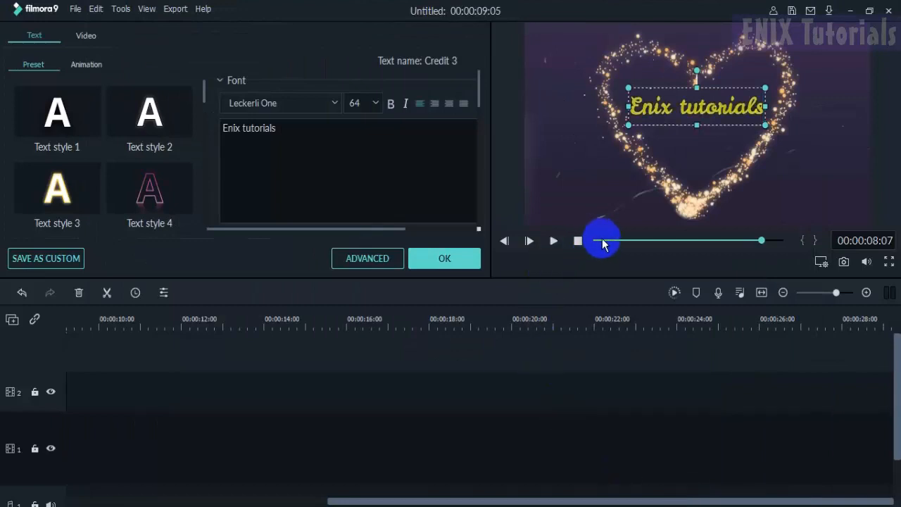
pyautogui.click(556, 243)
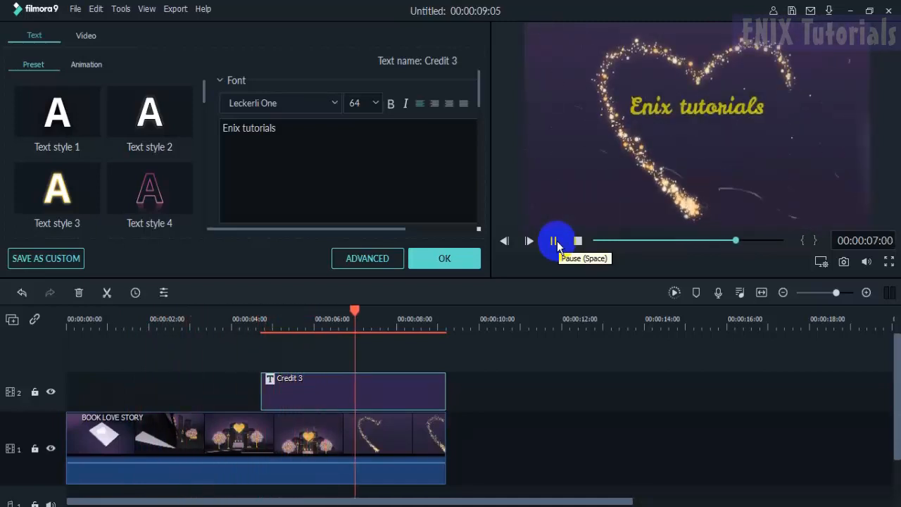
pyautogui.click(554, 241)
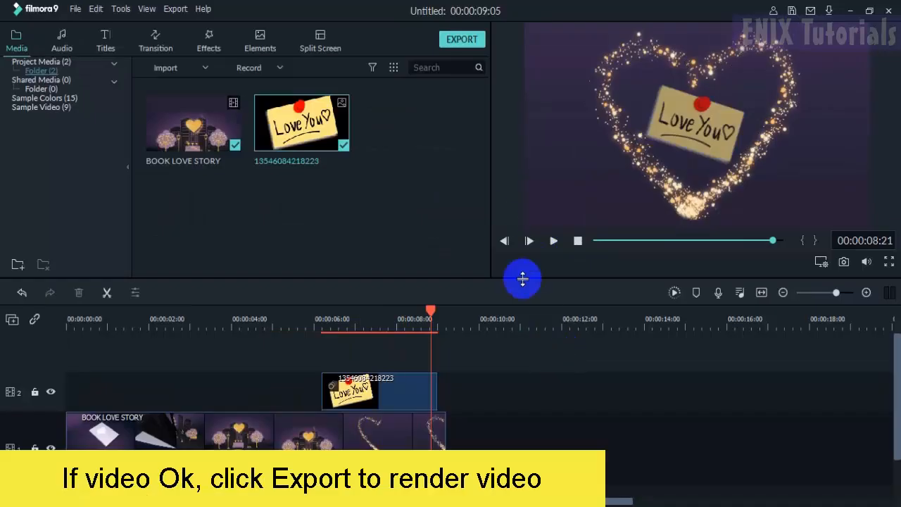
# Step: Open the local MP4 export settings and browse the save folders, keeping the Desktop location
pyautogui.click(463, 42)
pyautogui.moveTo(456, 150); pyautogui.dragTo(374, 146)
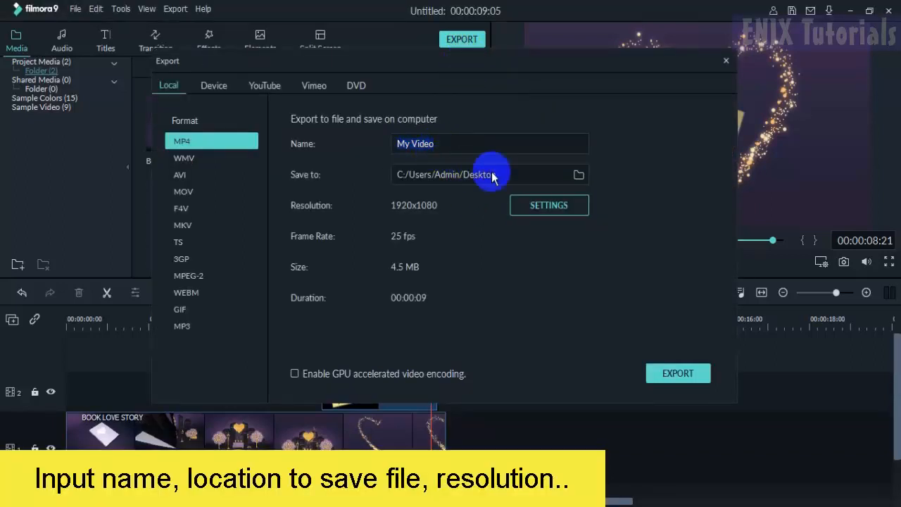
pyautogui.click(578, 174)
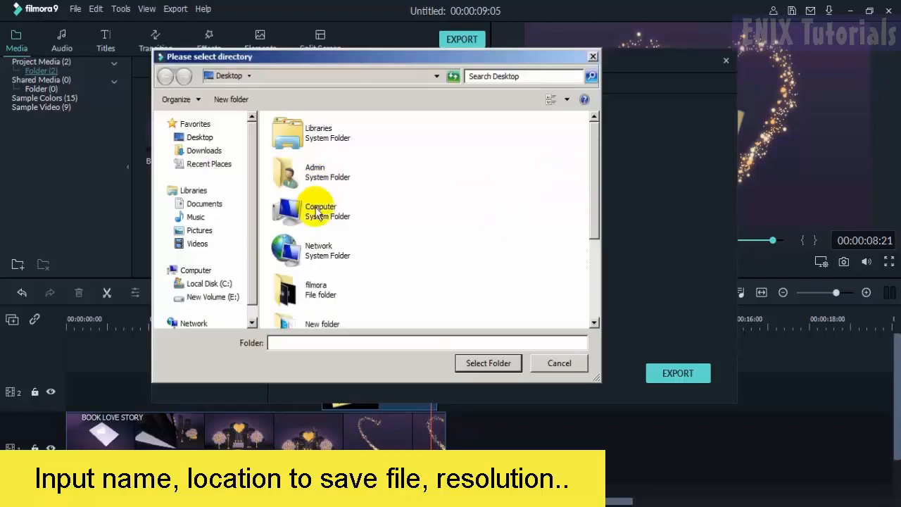
pyautogui.click(556, 363)
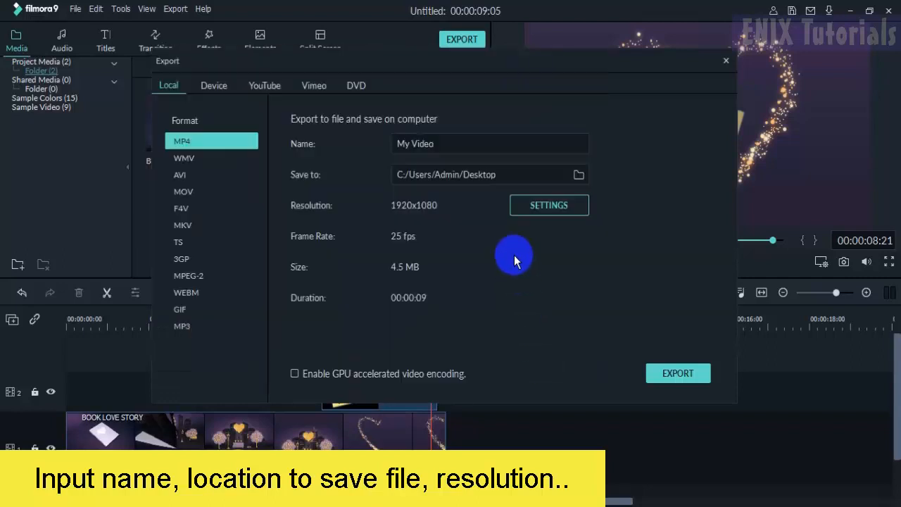
# Step: Set the export resolution to 1280x720 and export the MP4 file My Video
pyautogui.click(549, 210)
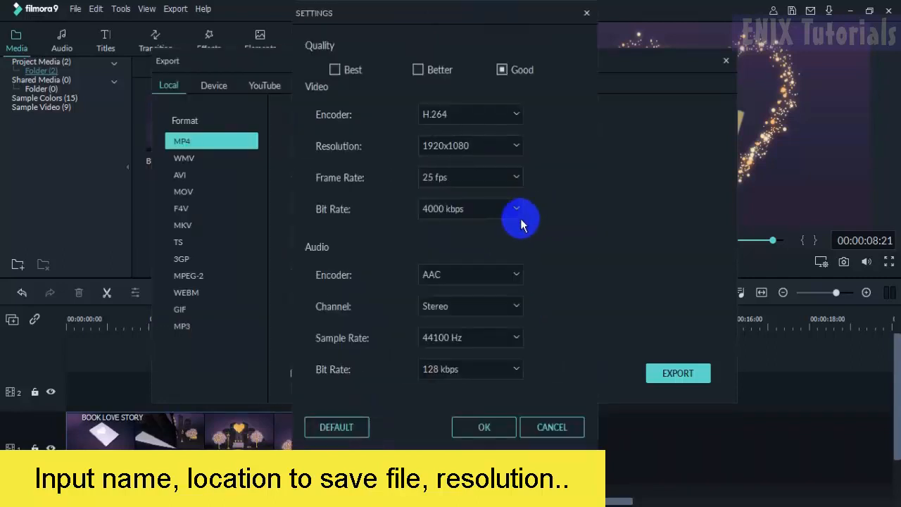
pyautogui.click(483, 146)
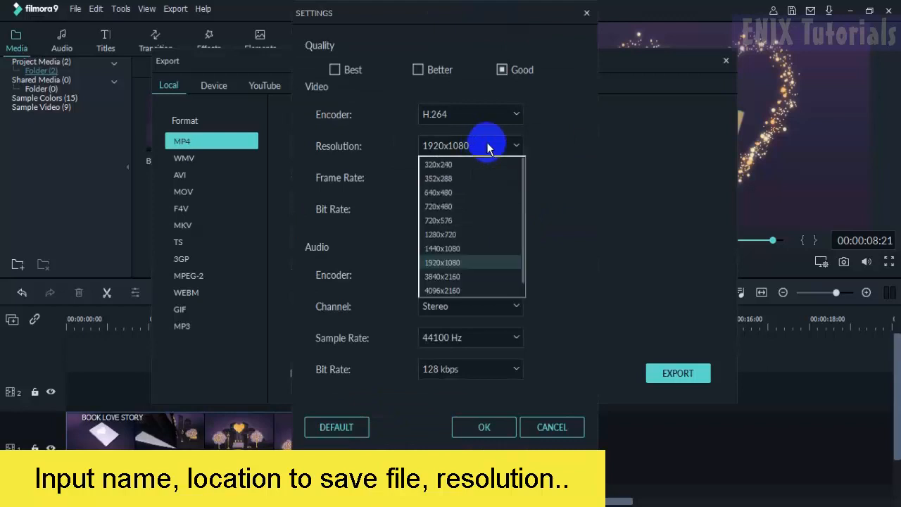
pyautogui.click(483, 234)
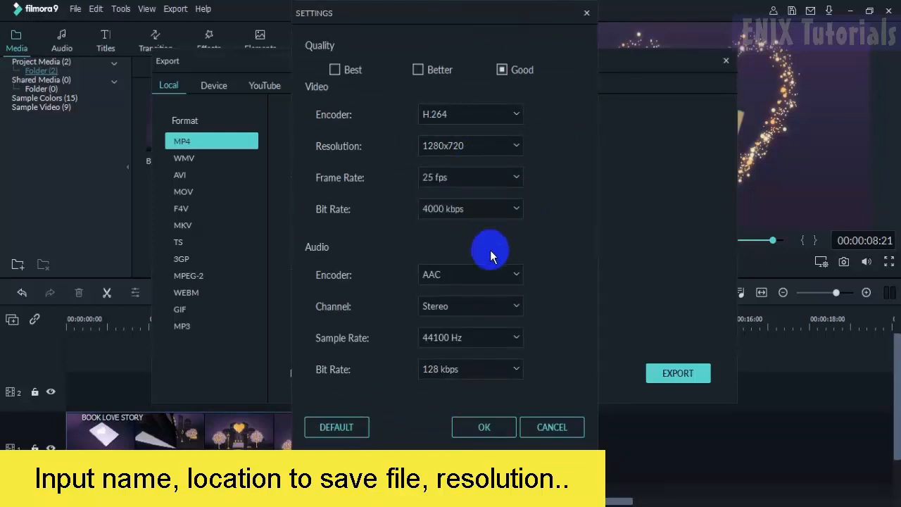
pyautogui.click(484, 427)
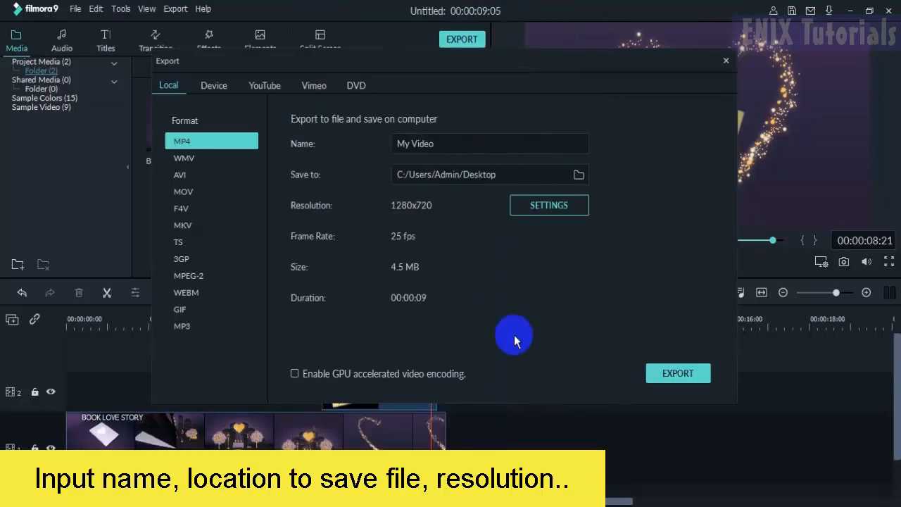
pyautogui.click(676, 379)
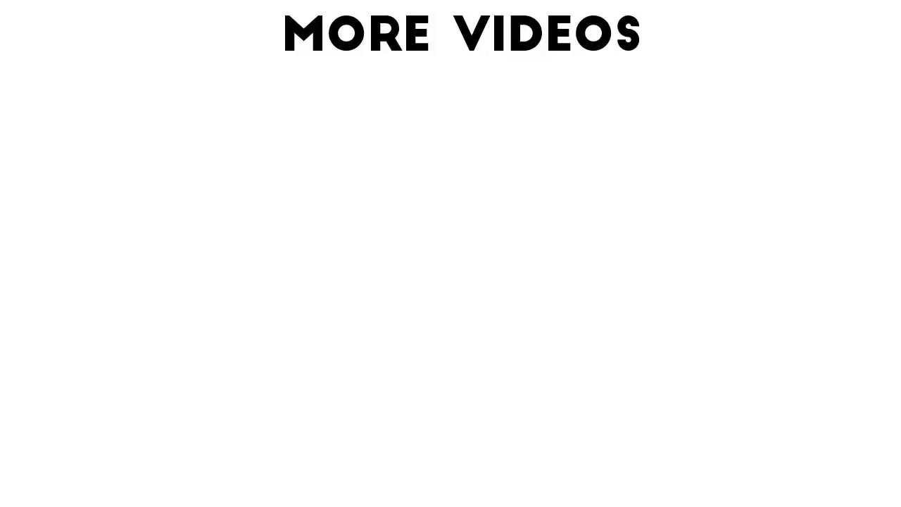